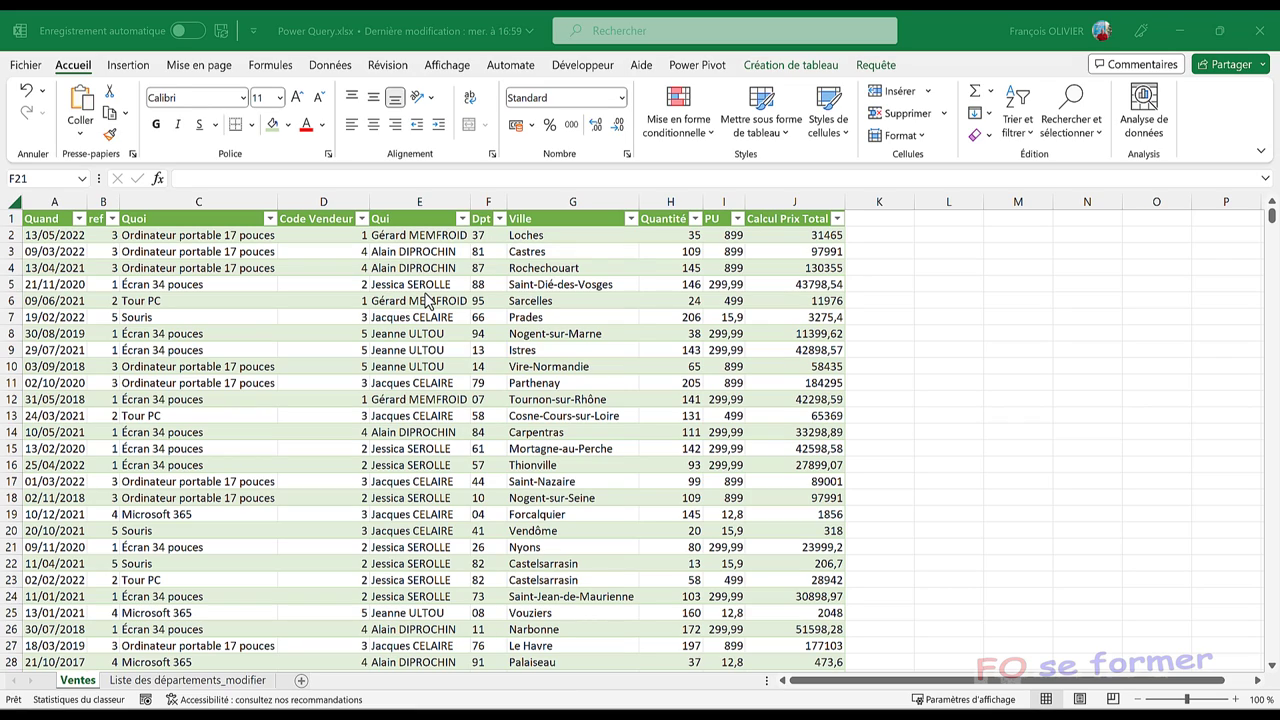
- Insert a pivot table from the Ventes table on a new worksheet
{"action": "left_click", "coordinate": [336, 332]}
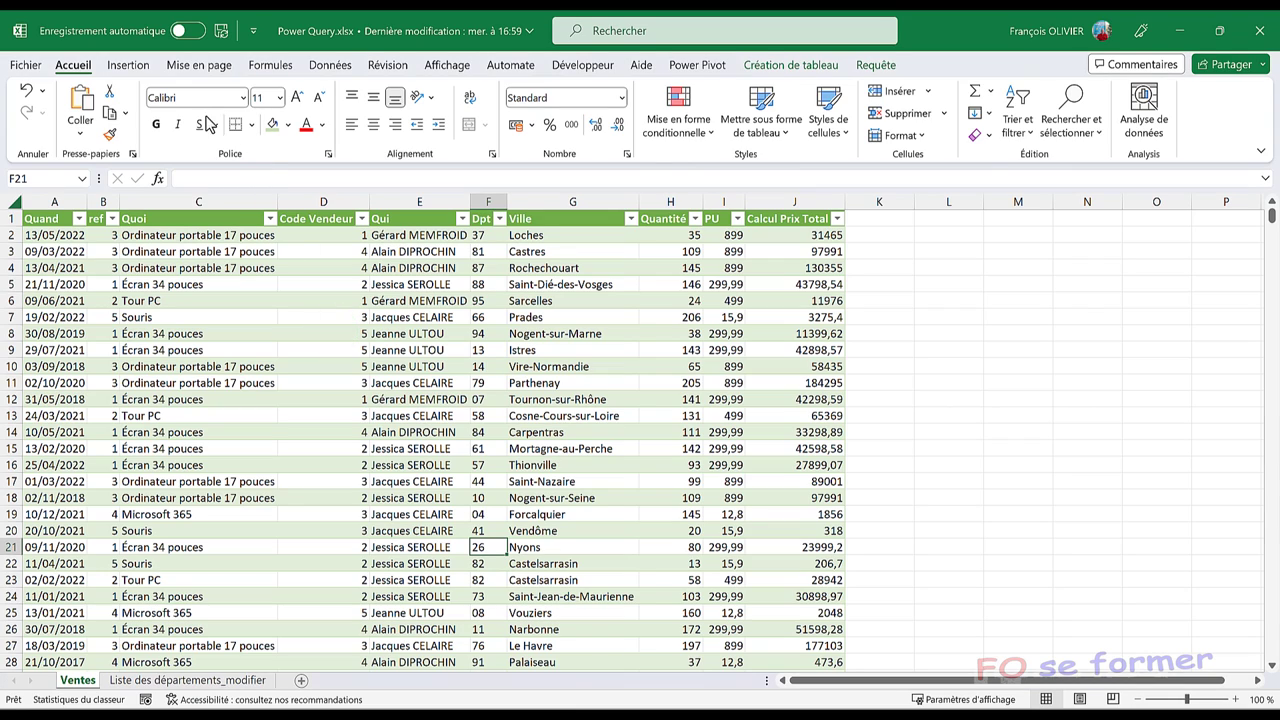
{"action": "left_click", "coordinate": [128, 64]}
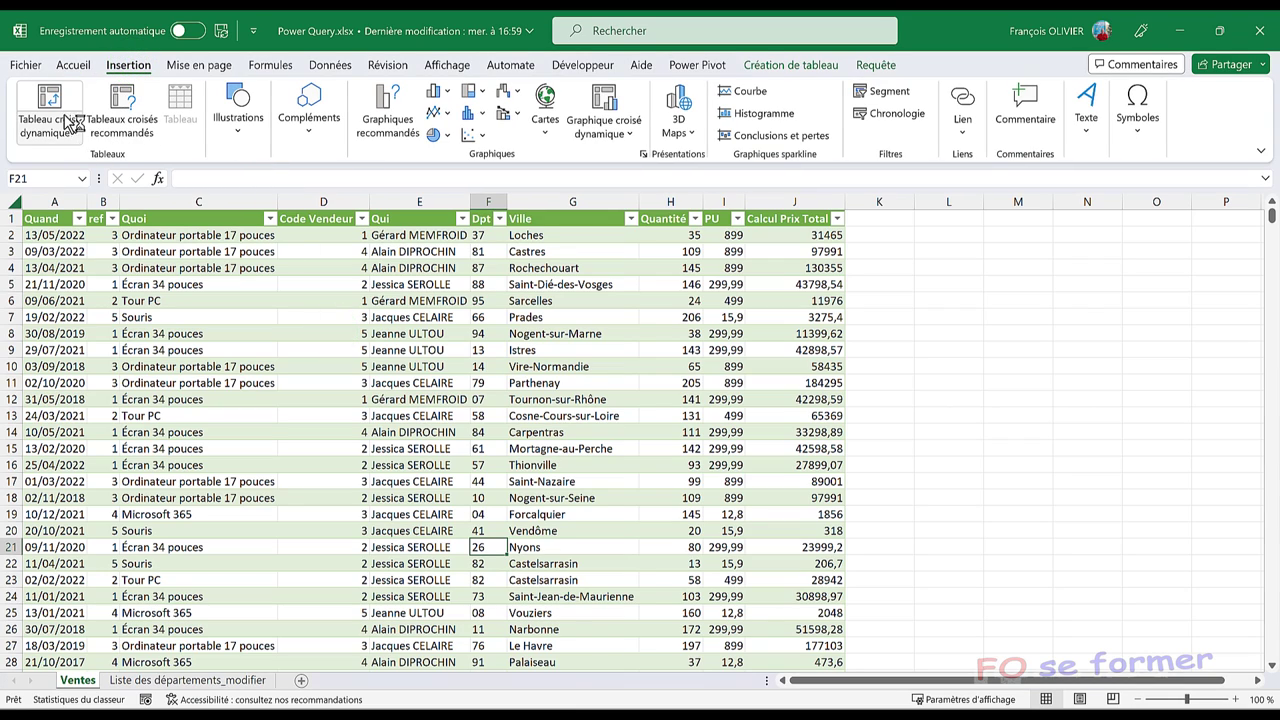
{"action": "left_click", "coordinate": [55, 97]}
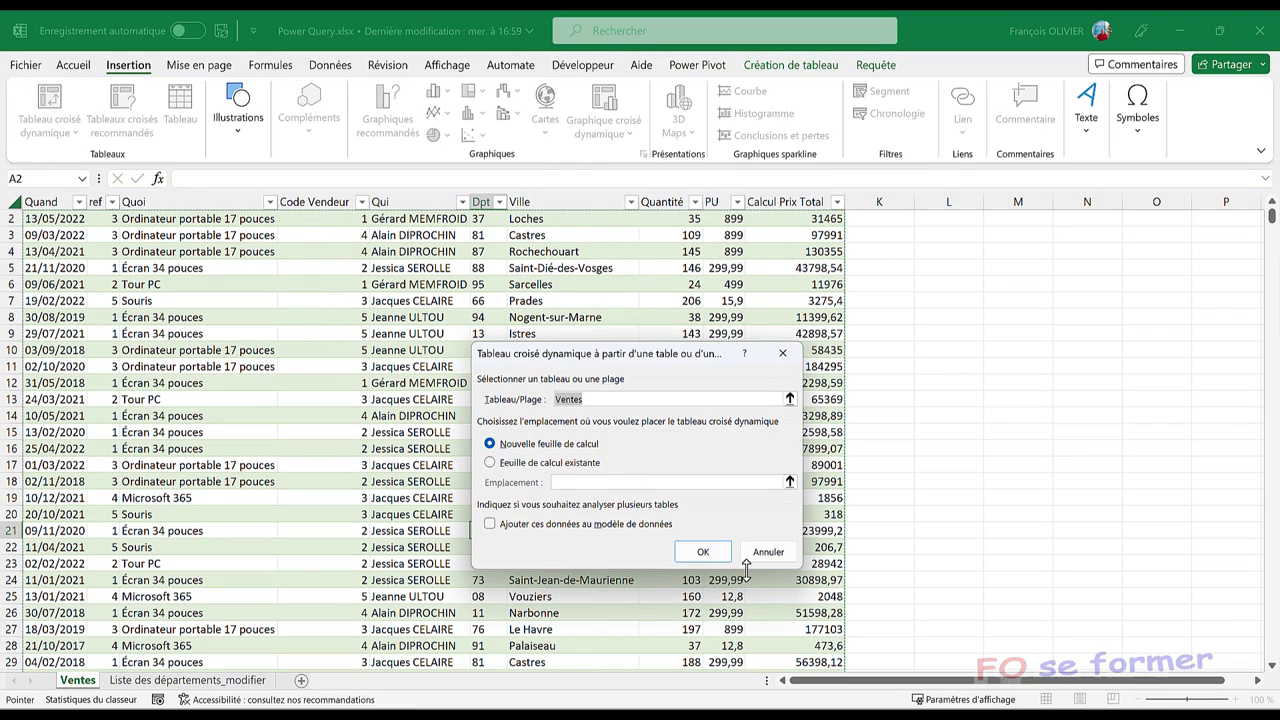
{"action": "left_click", "coordinate": [715, 557]}
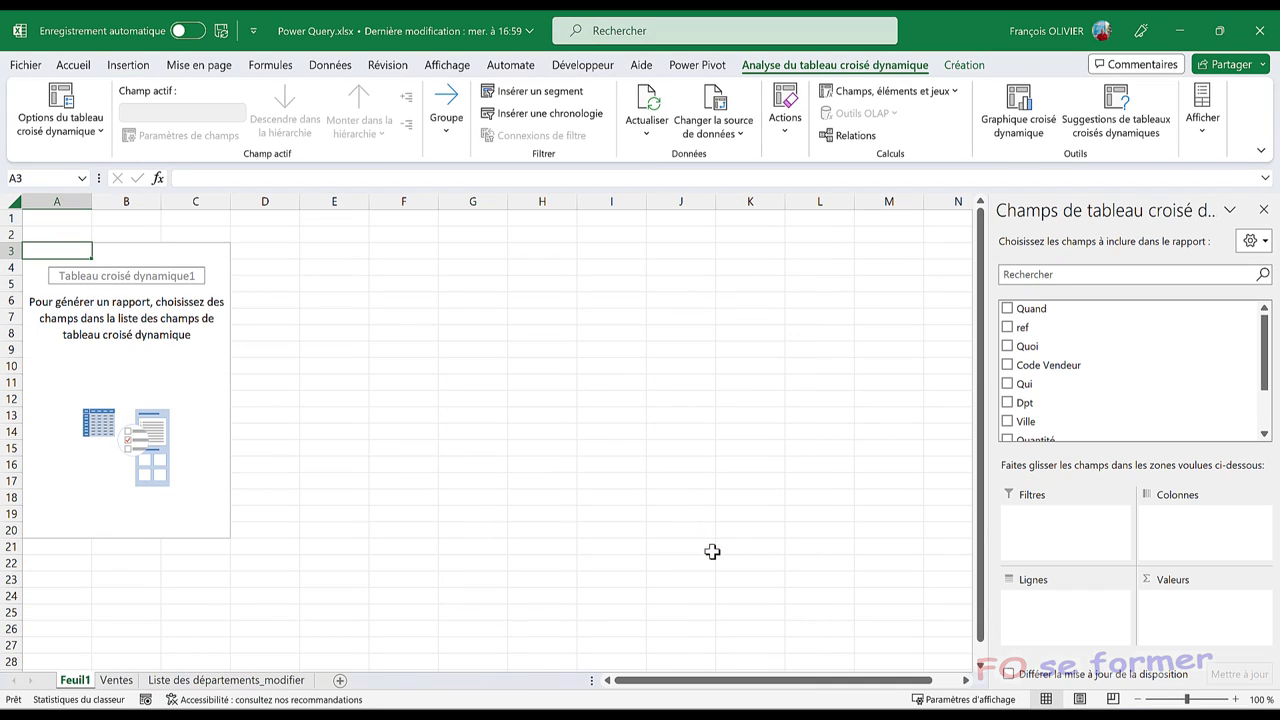
{"action": "mouse_move", "coordinate": [1030, 384]}
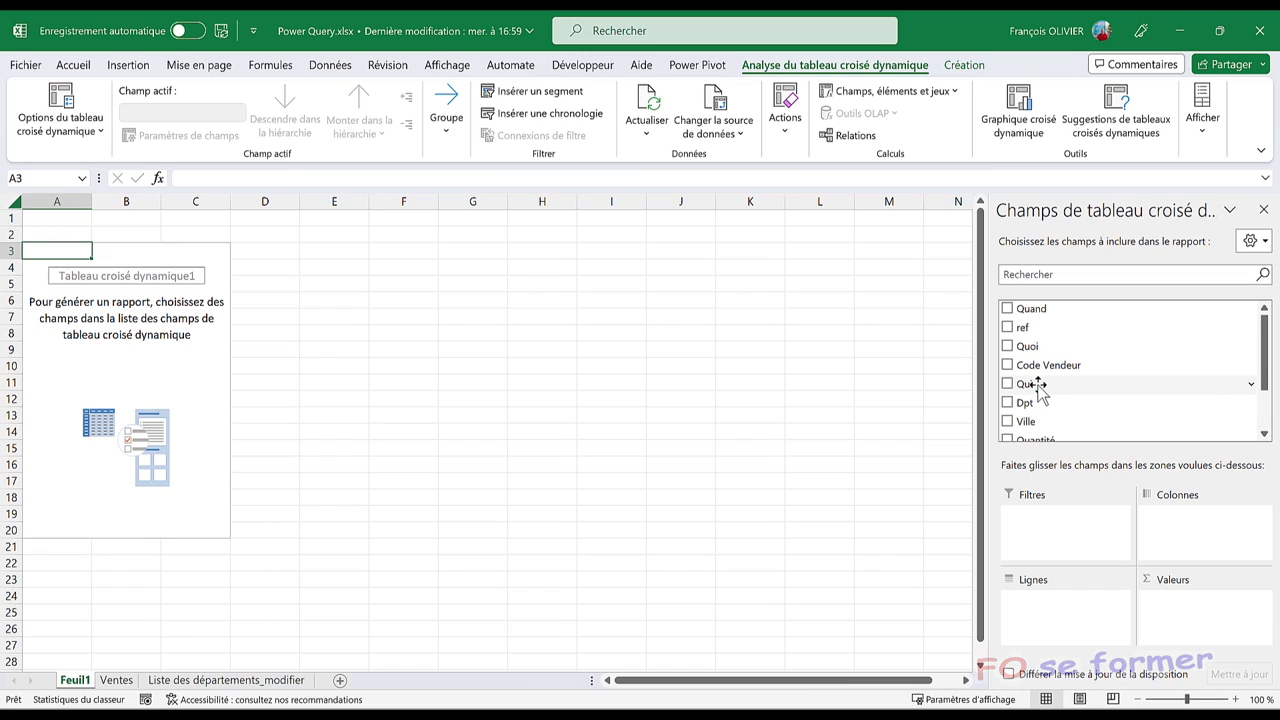
- Put Qui in the pivot rows and sum Calcul Prix Total in Values, then return to Ventes
{"action": "left_click_drag", "start_coordinate": [1037, 384], "coordinate": [1062, 618]}
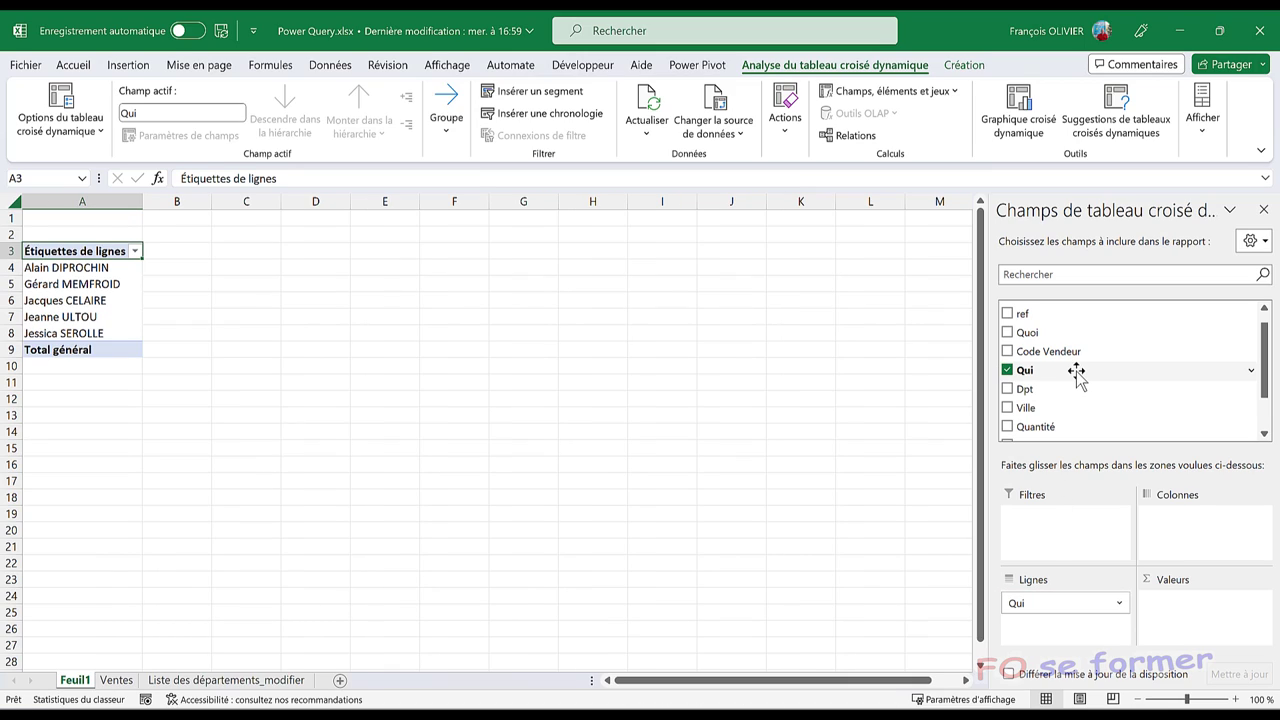
{"action": "scroll", "coordinate": [1077, 370], "scroll_direction": "down", "scroll_amount": 2}
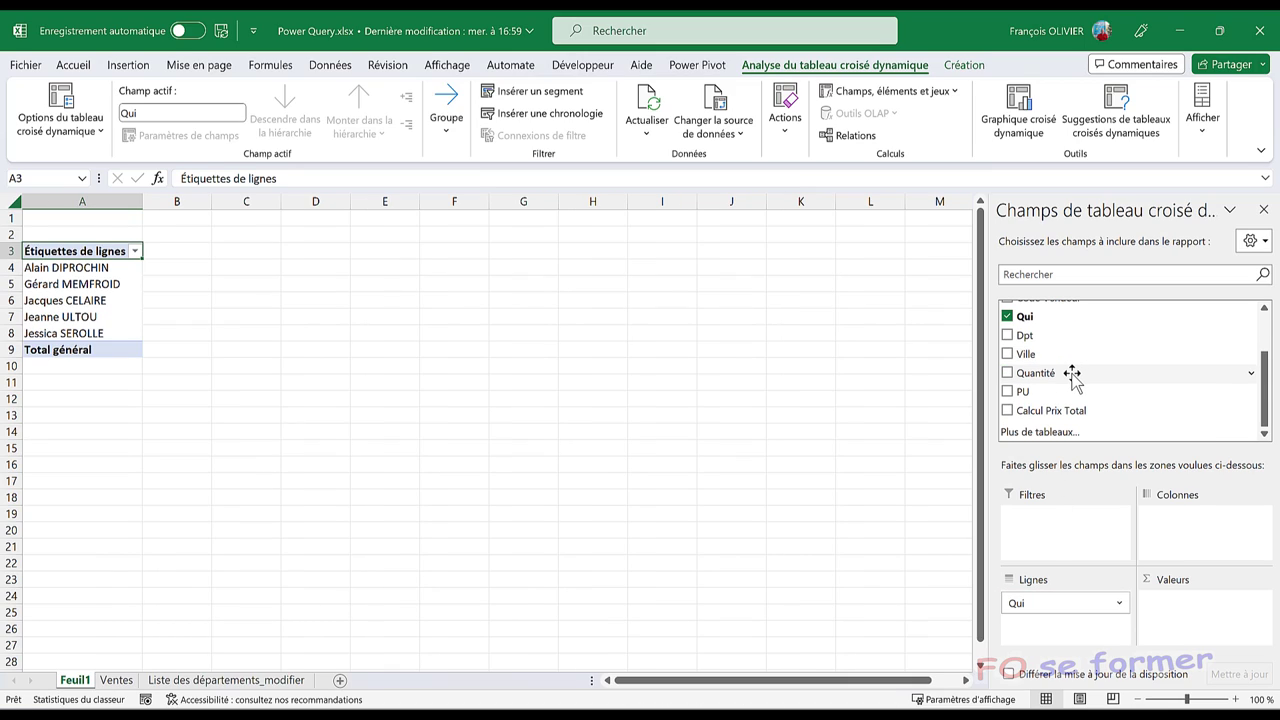
{"action": "left_click_drag", "start_coordinate": [1050, 405], "coordinate": [1196, 604]}
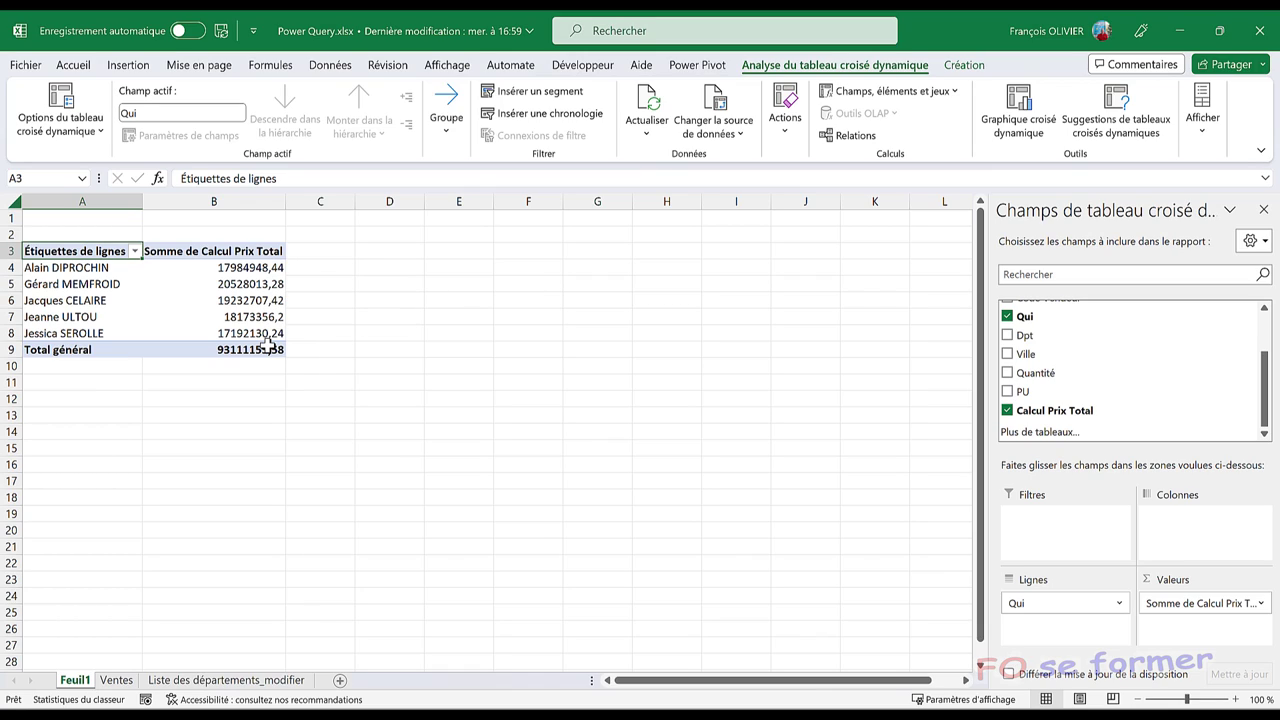
{"action": "mouse_move", "coordinate": [250, 349]}
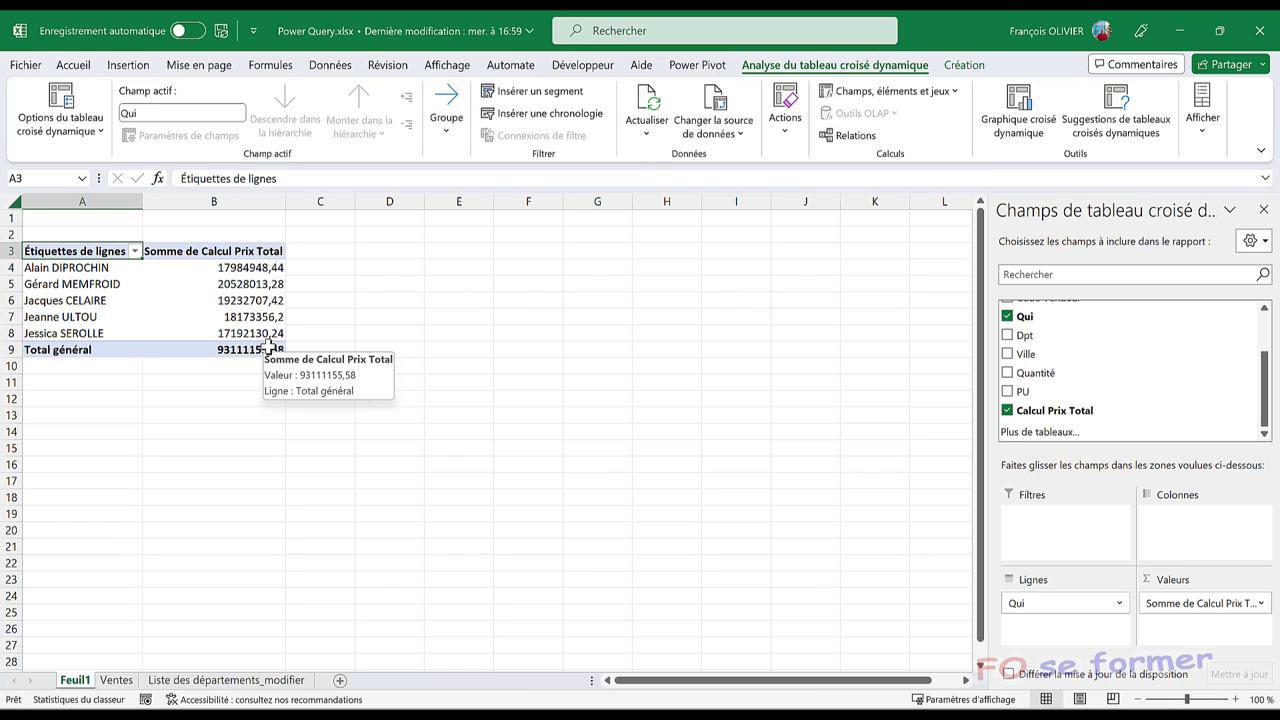
{"action": "scroll", "coordinate": [1022, 343], "scroll_direction": "up", "scroll_amount": 2}
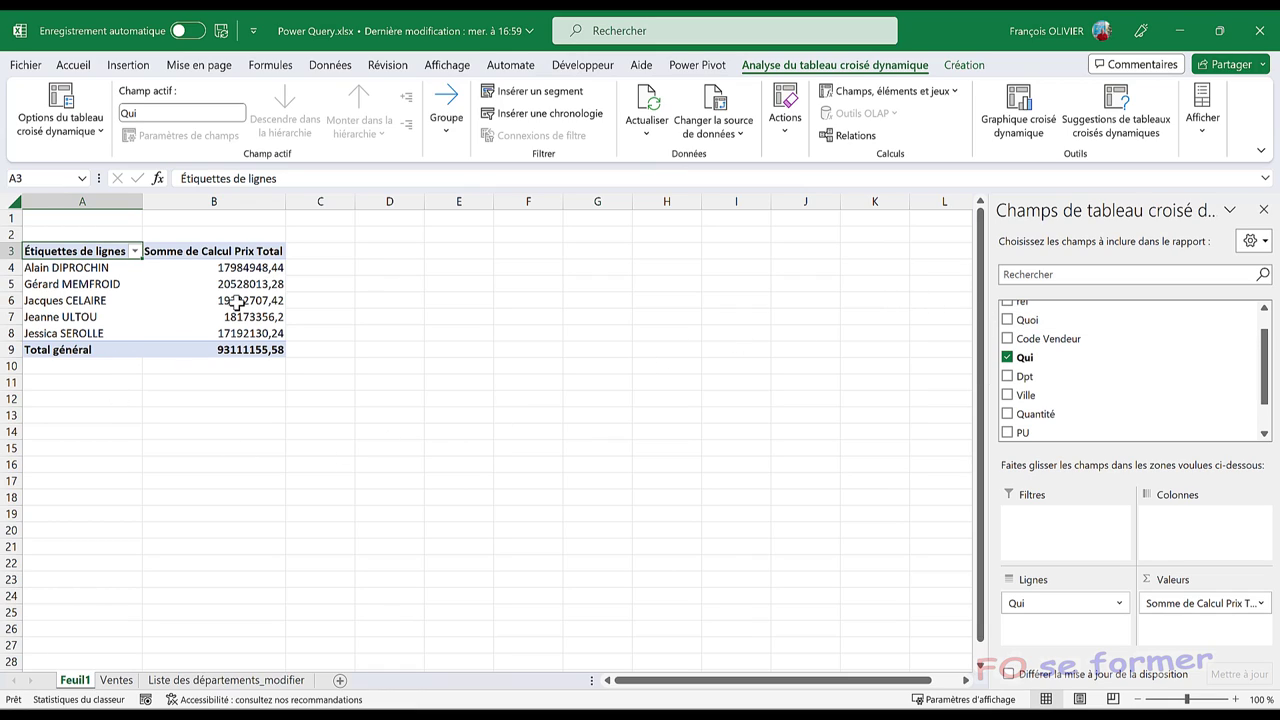
{"action": "mouse_move", "coordinate": [213, 316]}
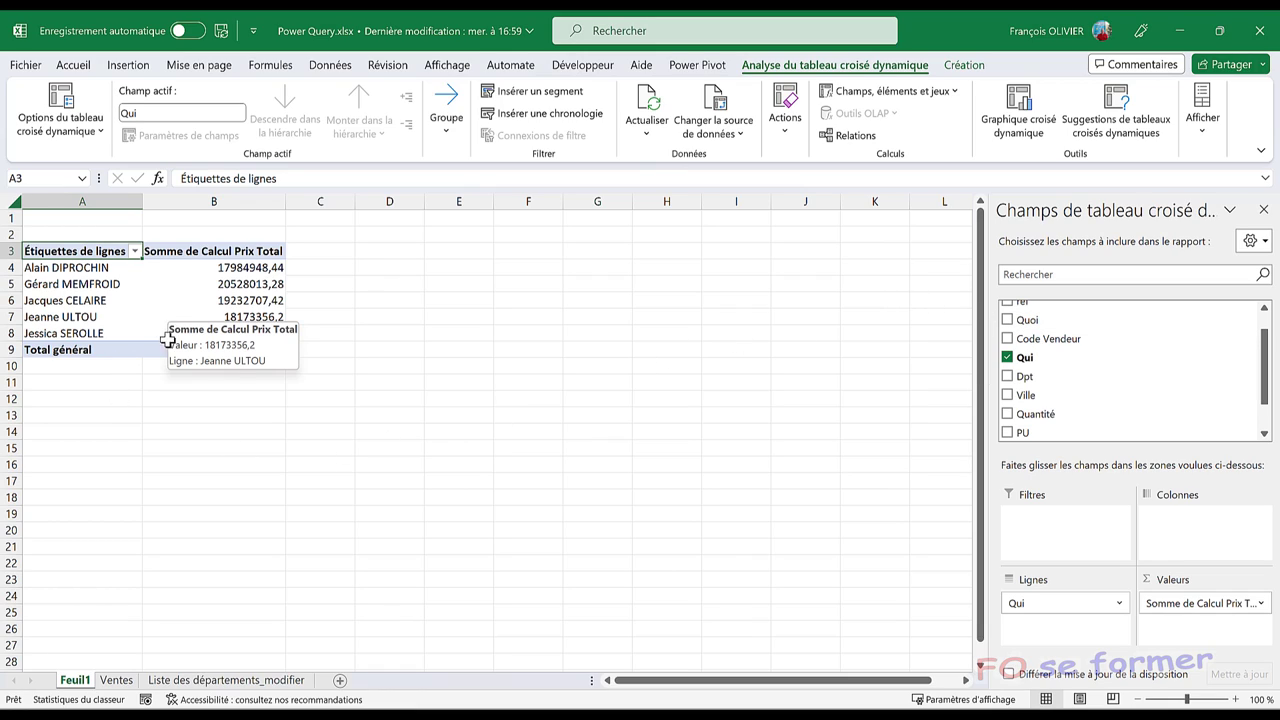
{"action": "left_click", "coordinate": [107, 686]}
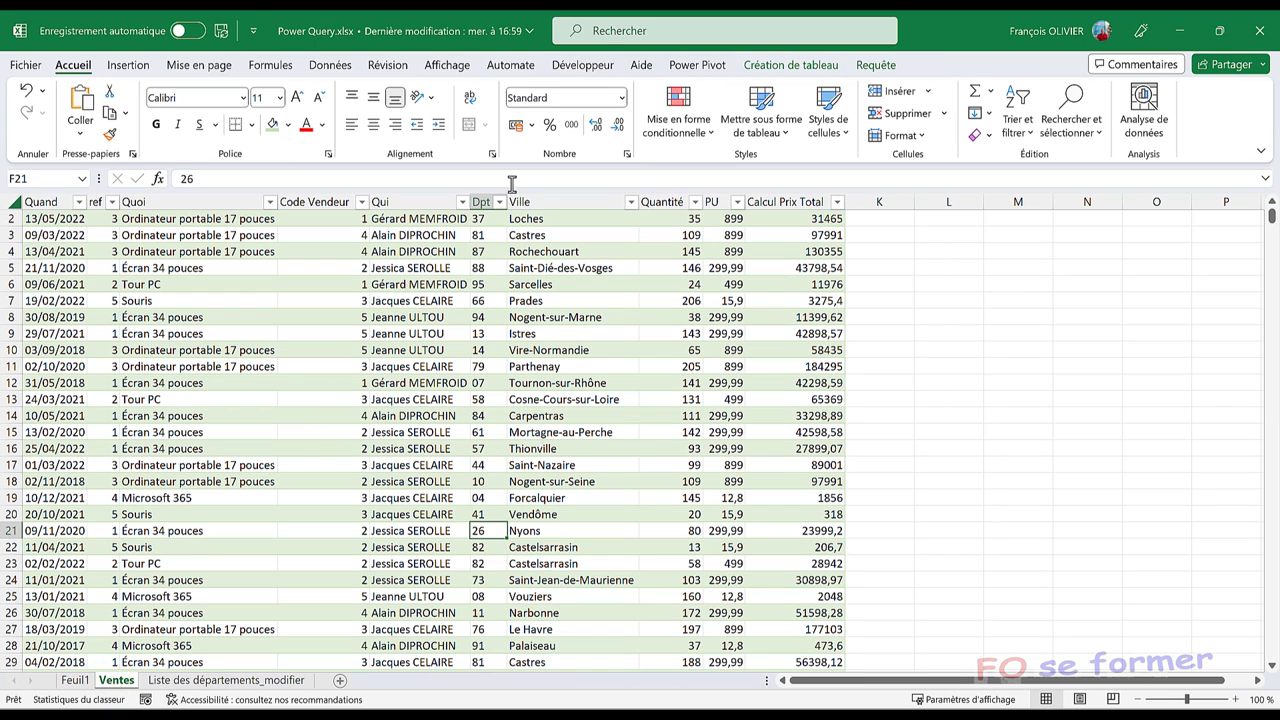
- Open the Ventes query in the Power Query Editor from the Requête tab
{"action": "left_click", "coordinate": [868, 68]}
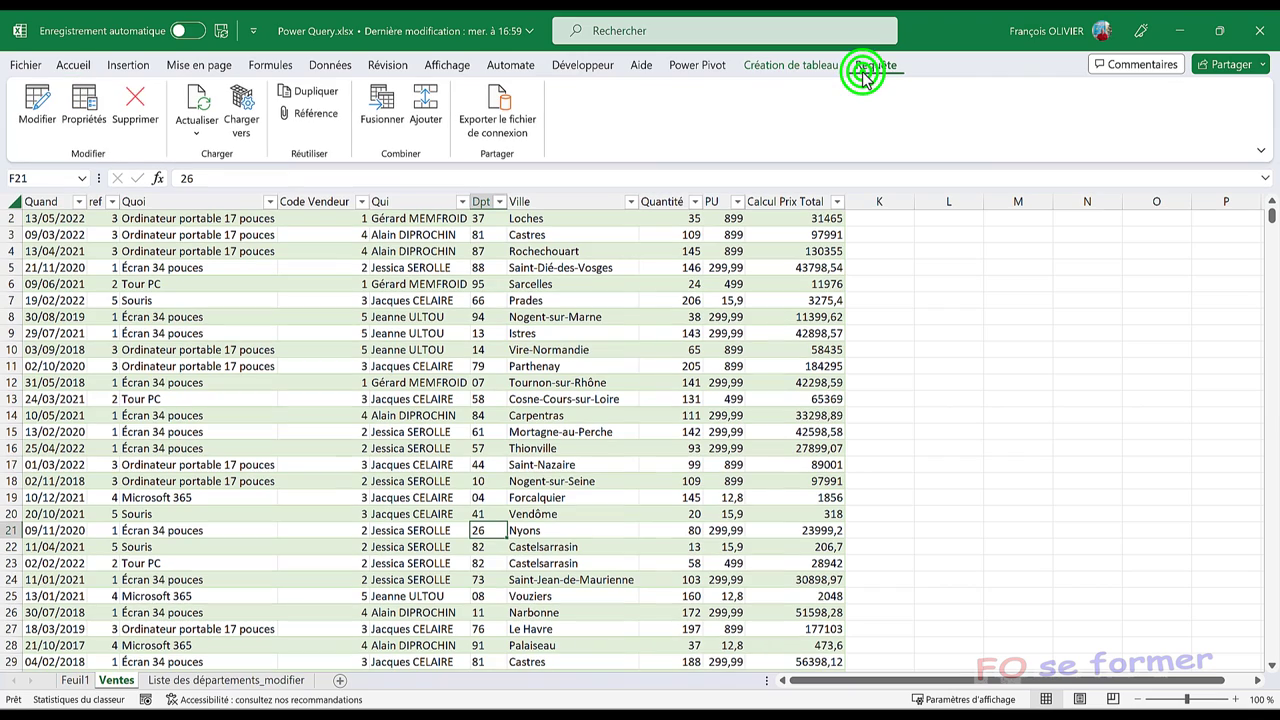
{"action": "left_click", "coordinate": [41, 110]}
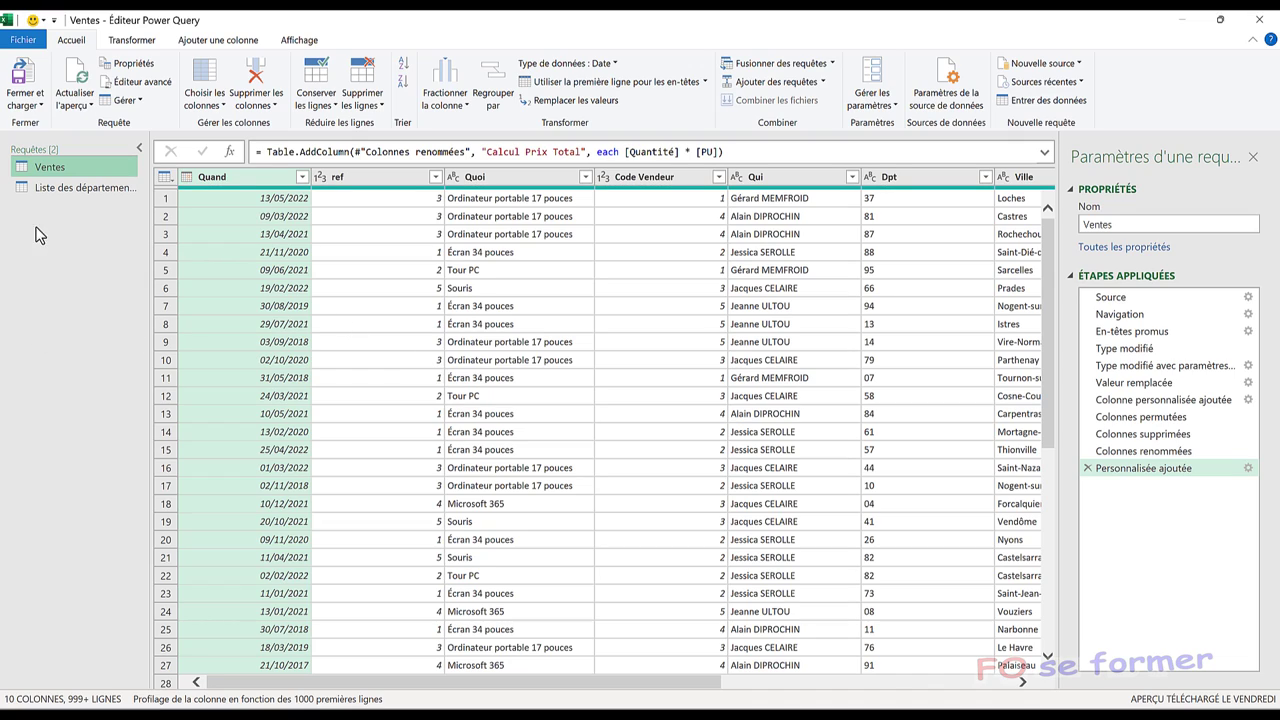
- Duplicate the Ventes query and rename the copy 'Vente par vendeur'
{"action": "right_click", "coordinate": [72, 169]}
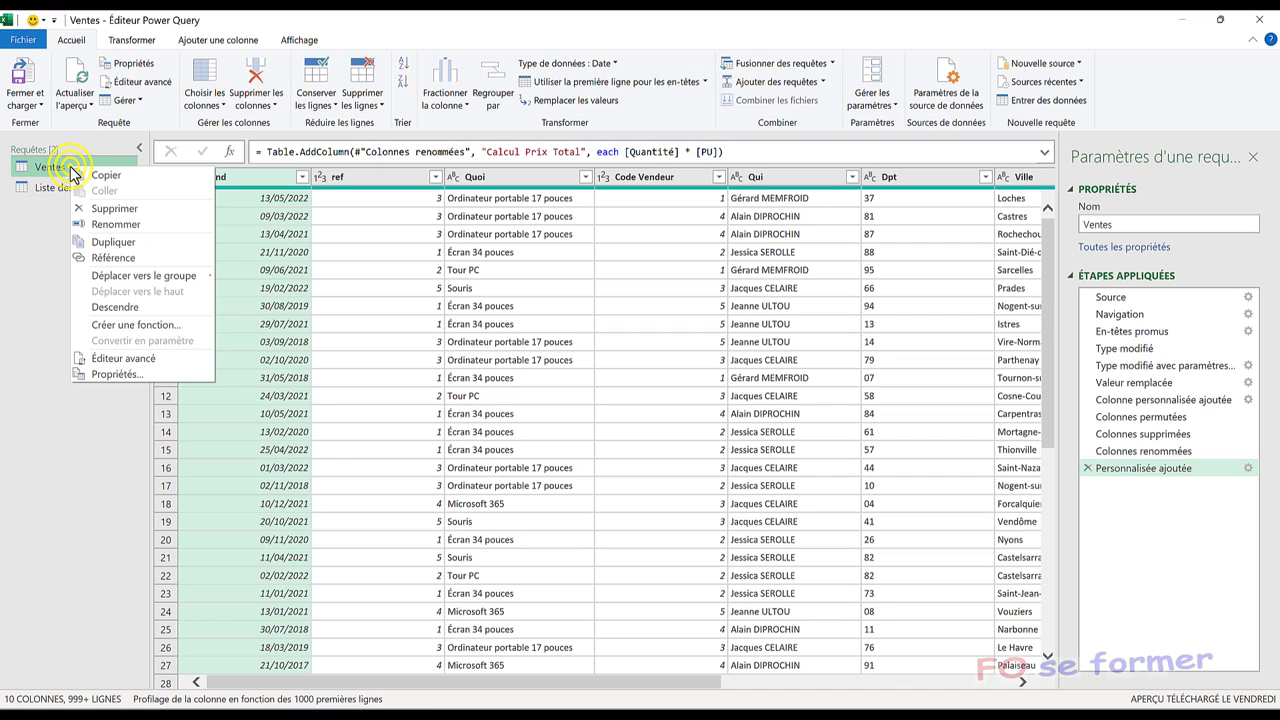
{"action": "left_click", "coordinate": [111, 242]}
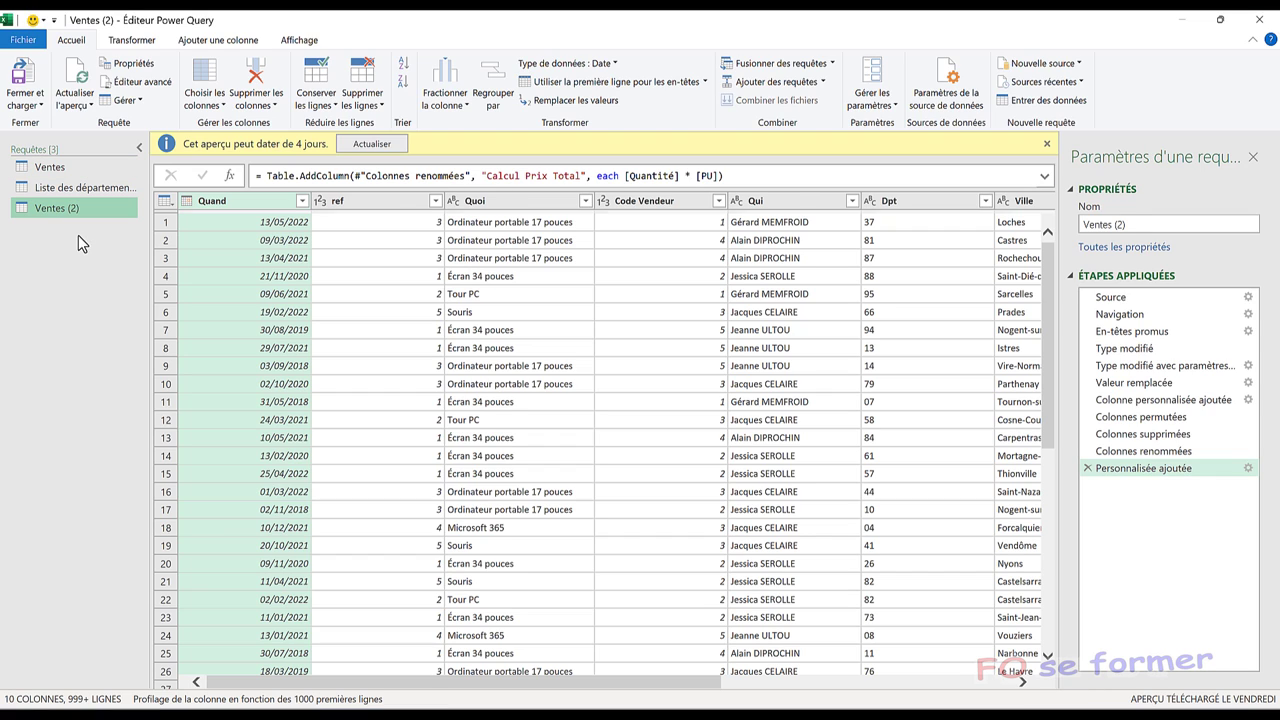
{"action": "left_click", "coordinate": [82, 208]}
{"action": "right_click", "coordinate": [82, 210]}
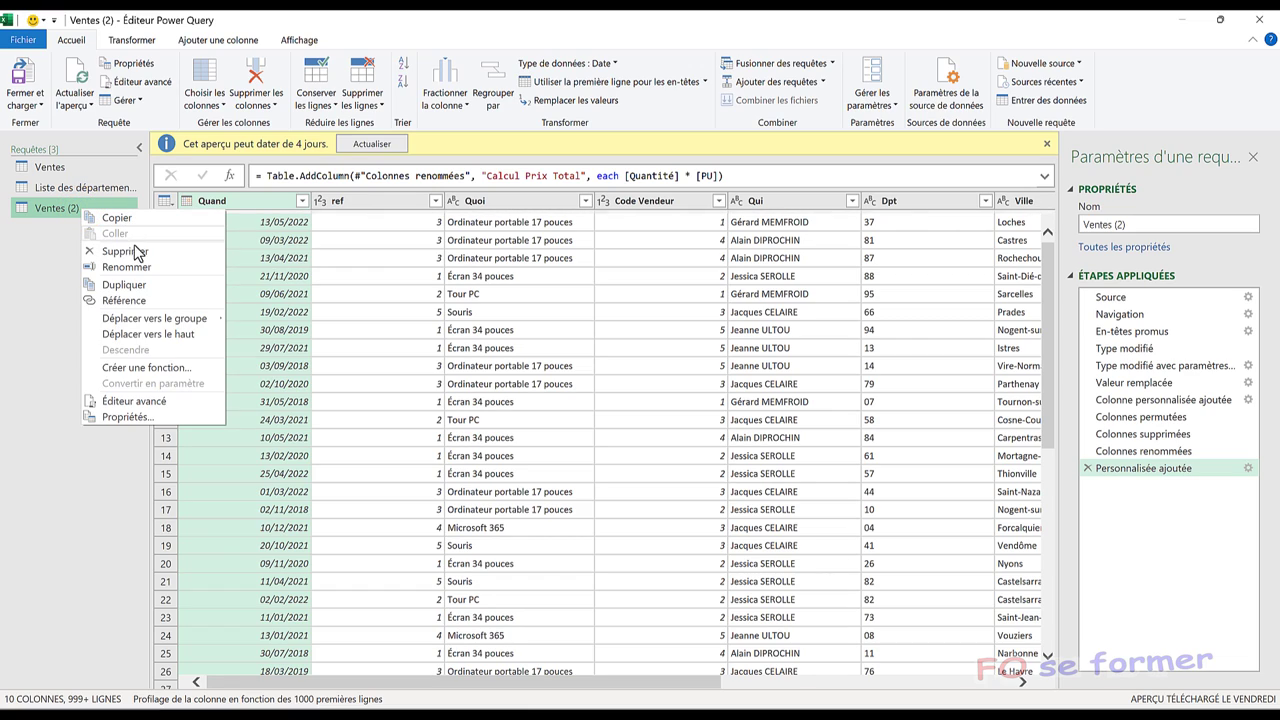
{"action": "left_click", "coordinate": [128, 267]}
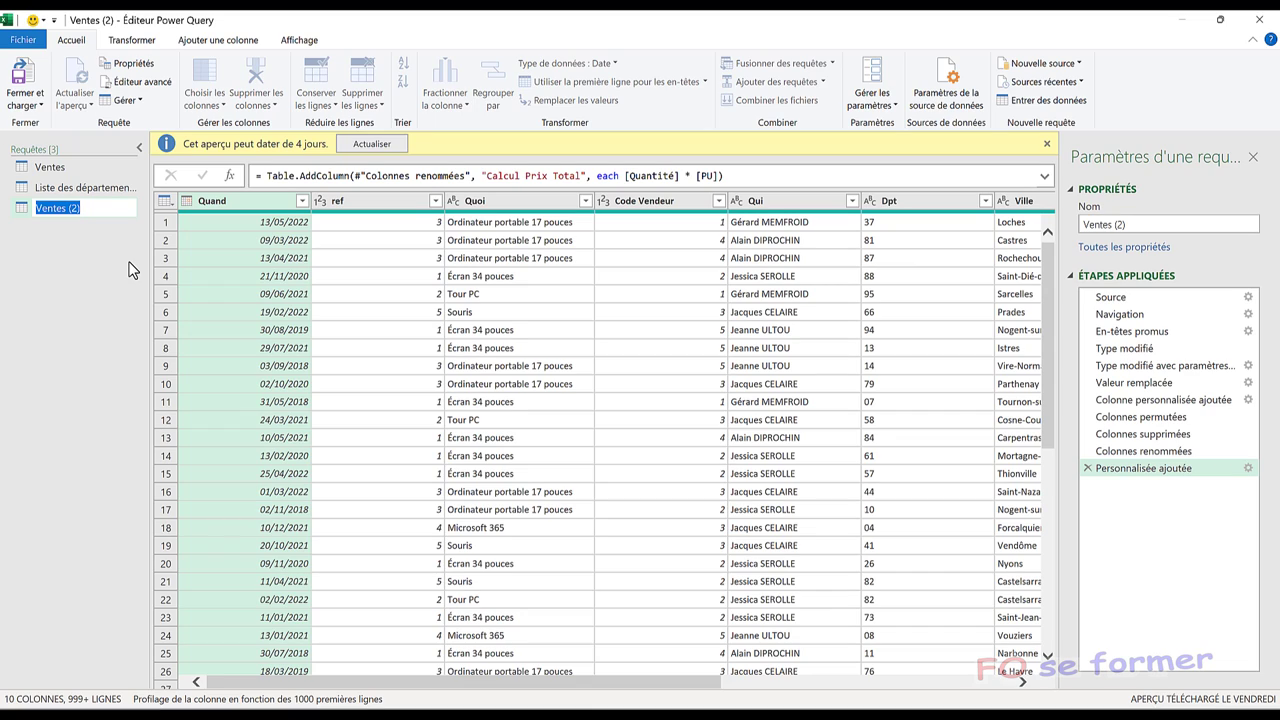
{"action": "type", "text": "Vente"}
{"action": "type", "text": " pa"}
{"action": "type", "text": "ar"}
{"action": "type", "text": " vendeur"}
{"action": "key", "text": "Return"}
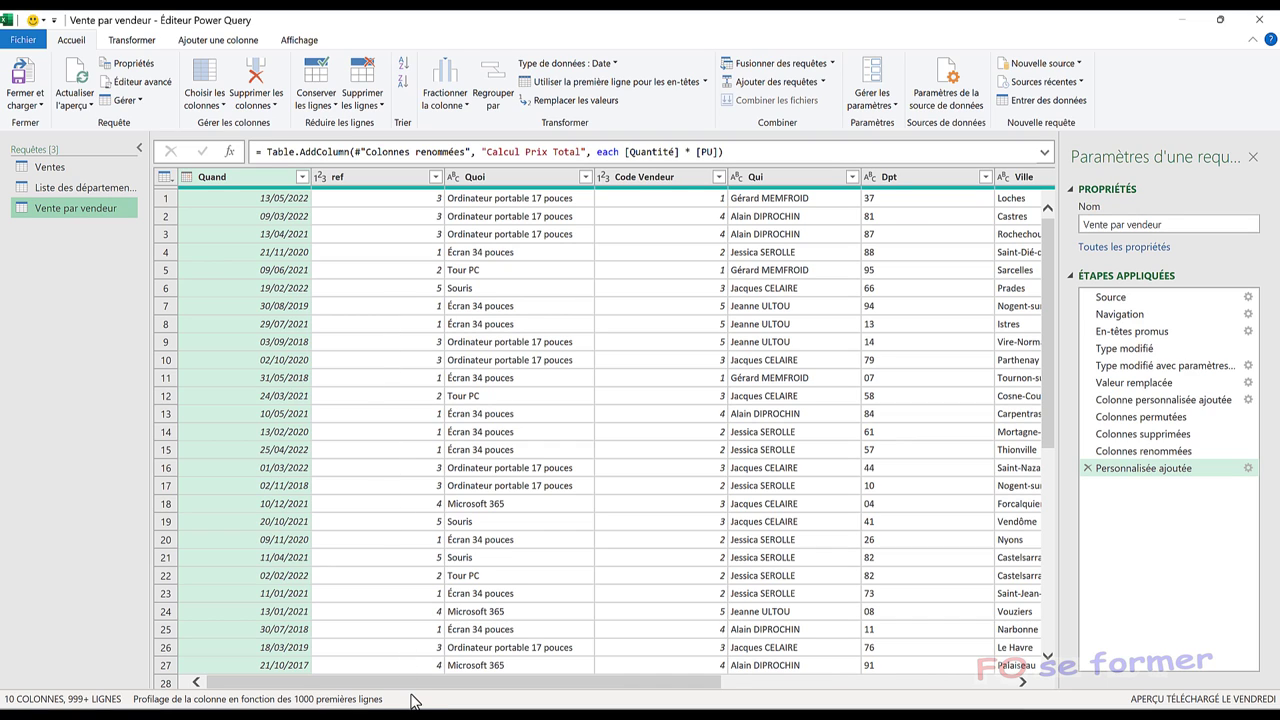
{"action": "left_click_drag", "start_coordinate": [414, 686], "coordinate": [716, 684]}
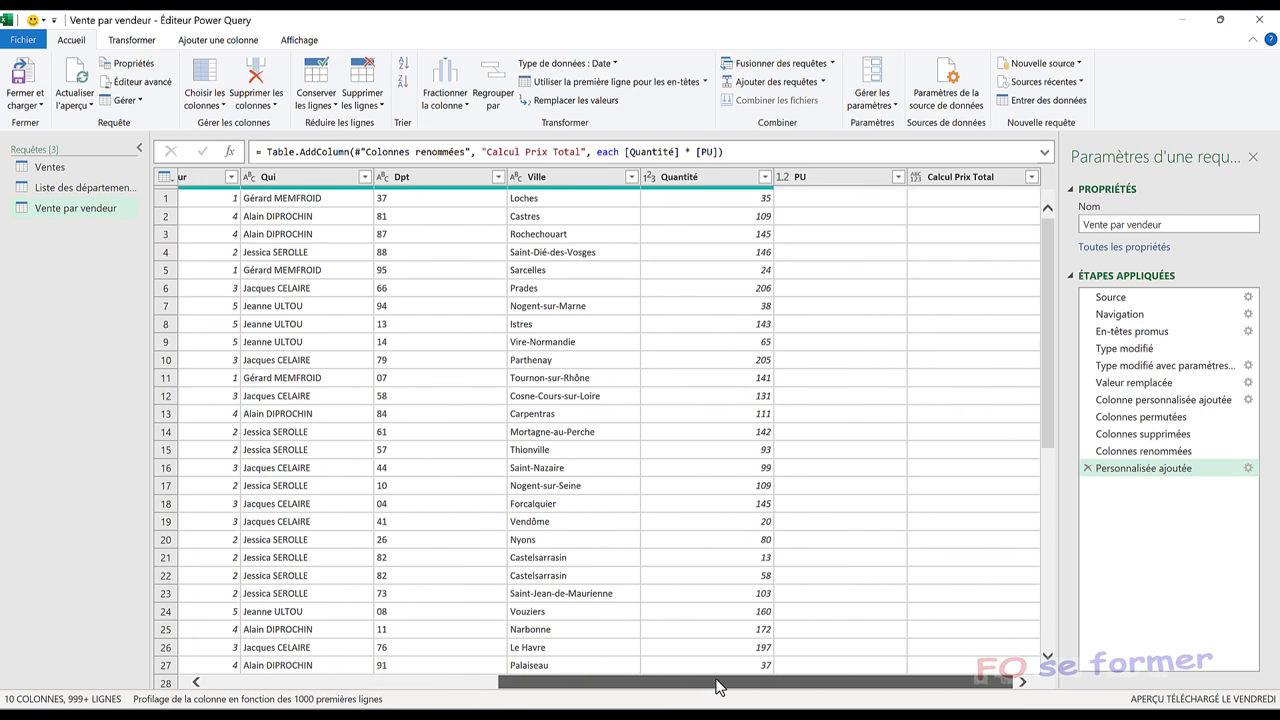
{"action": "left_click_drag", "start_coordinate": [548, 680], "coordinate": [375, 684]}
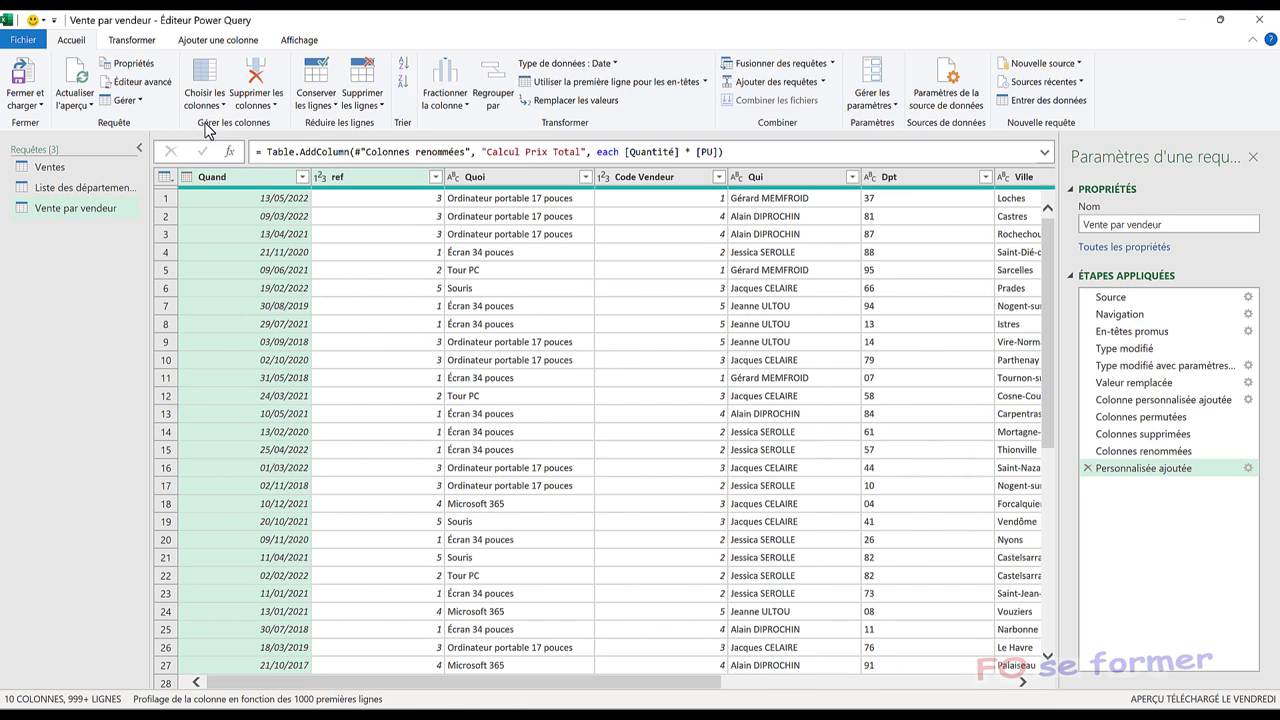
- Open the Regrouper par dialog from the Transformer tab
{"action": "left_click", "coordinate": [130, 45]}
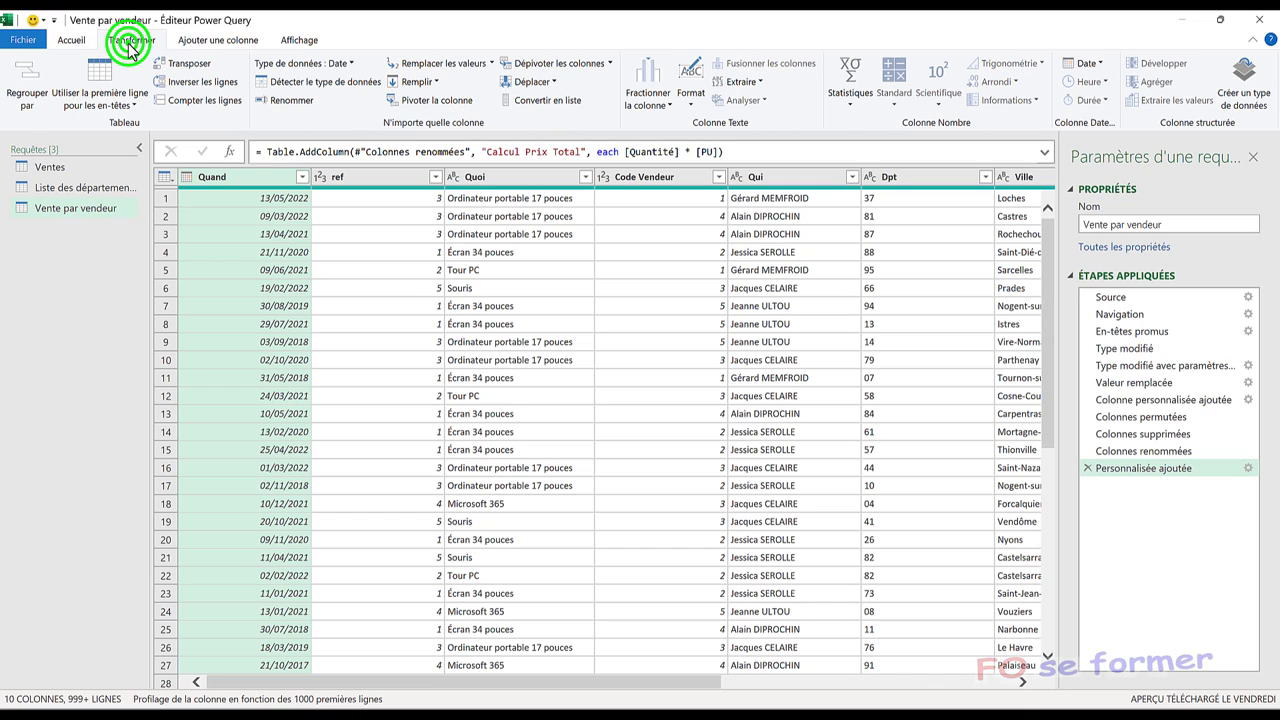
{"action": "left_click", "coordinate": [27, 88]}
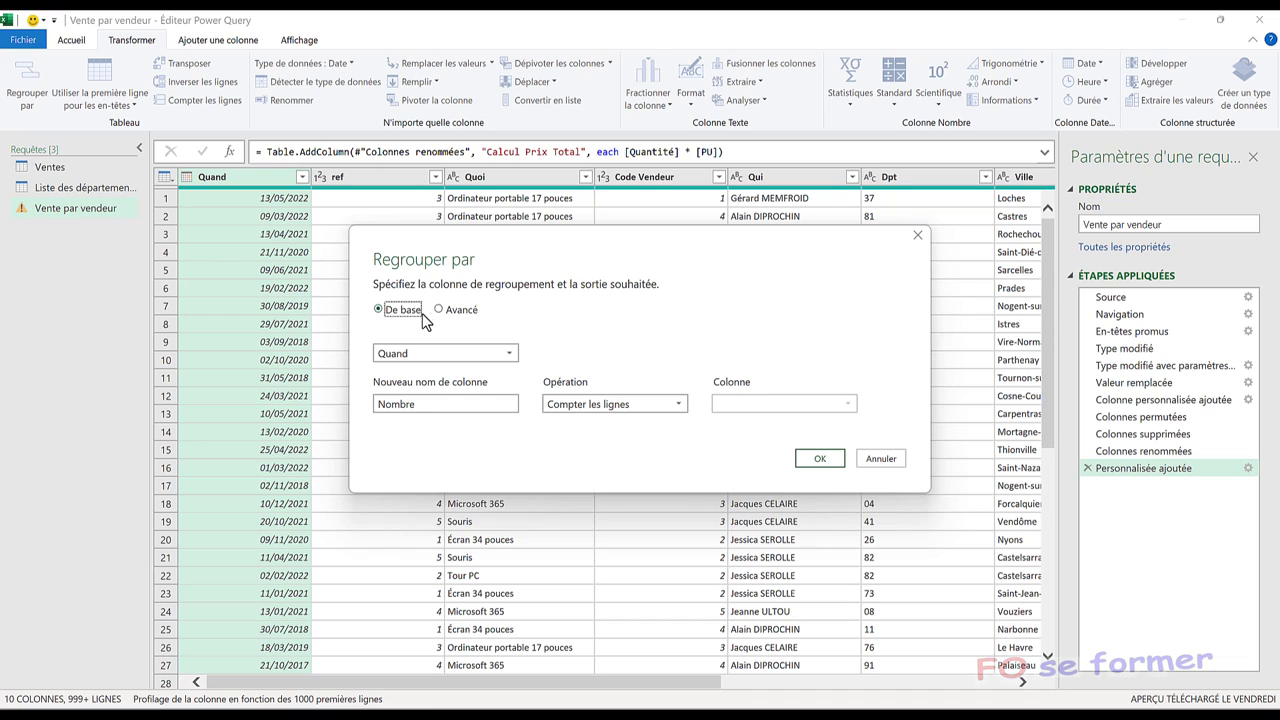
- Group by Qui with operation Somme on Calcul Prix Total, selecting the new column name
{"action": "left_click", "coordinate": [436, 352]}
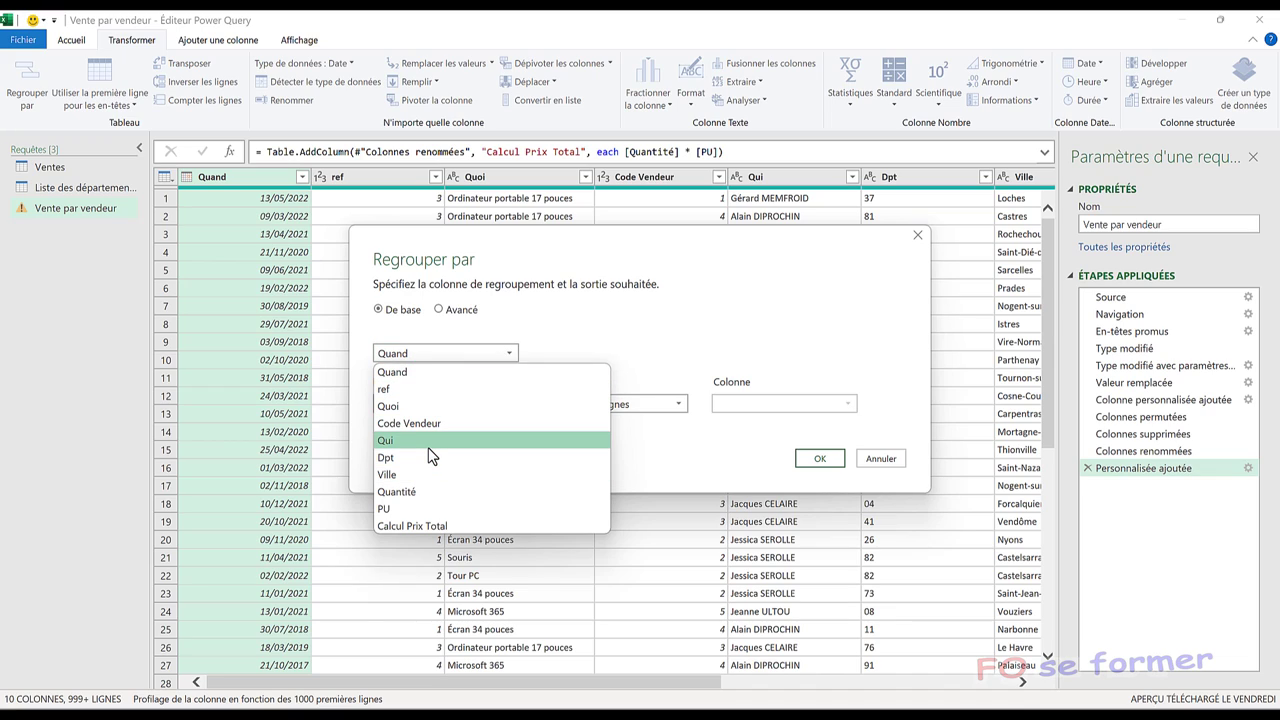
{"action": "left_click", "coordinate": [427, 441]}
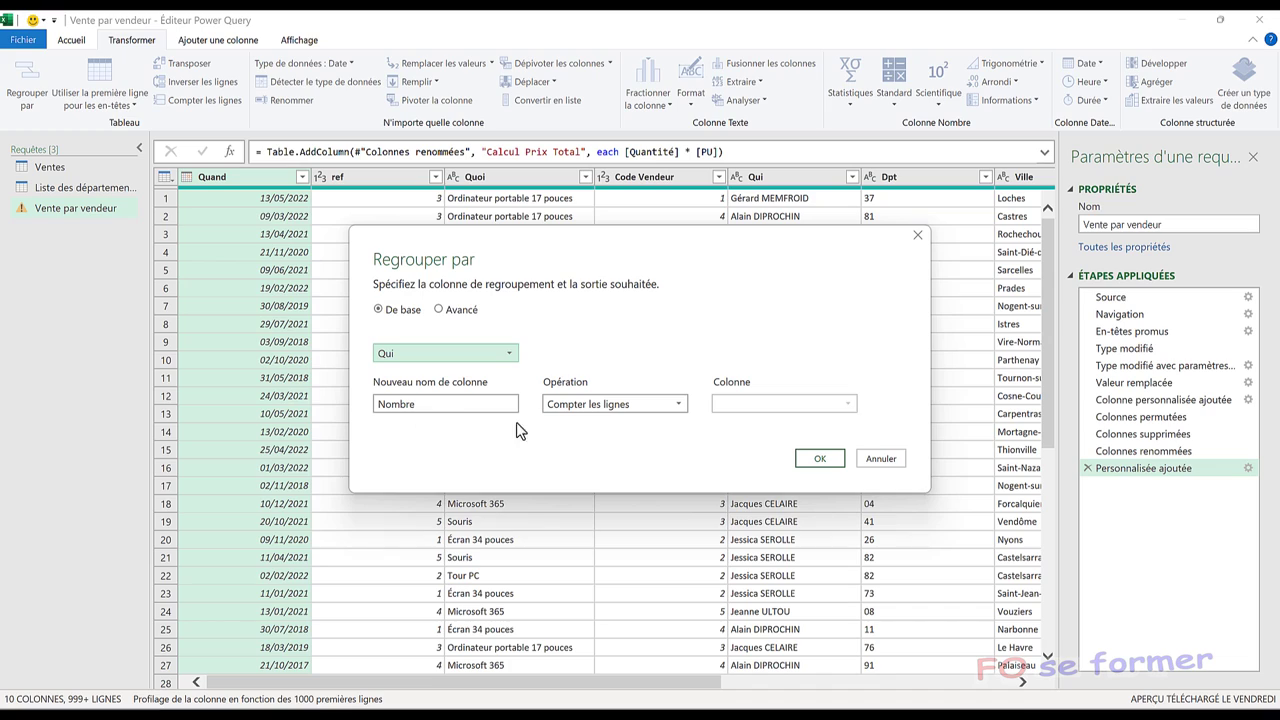
{"action": "left_click", "coordinate": [621, 408]}
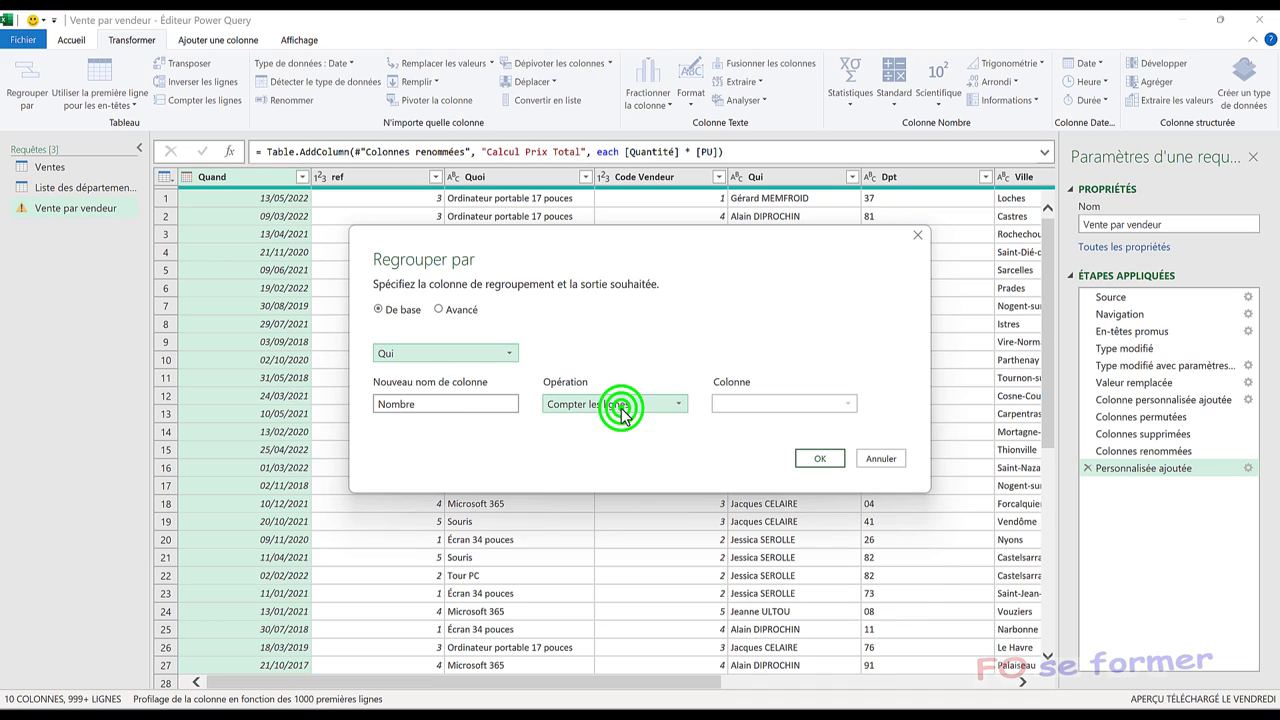
{"action": "left_click", "coordinate": [612, 420]}
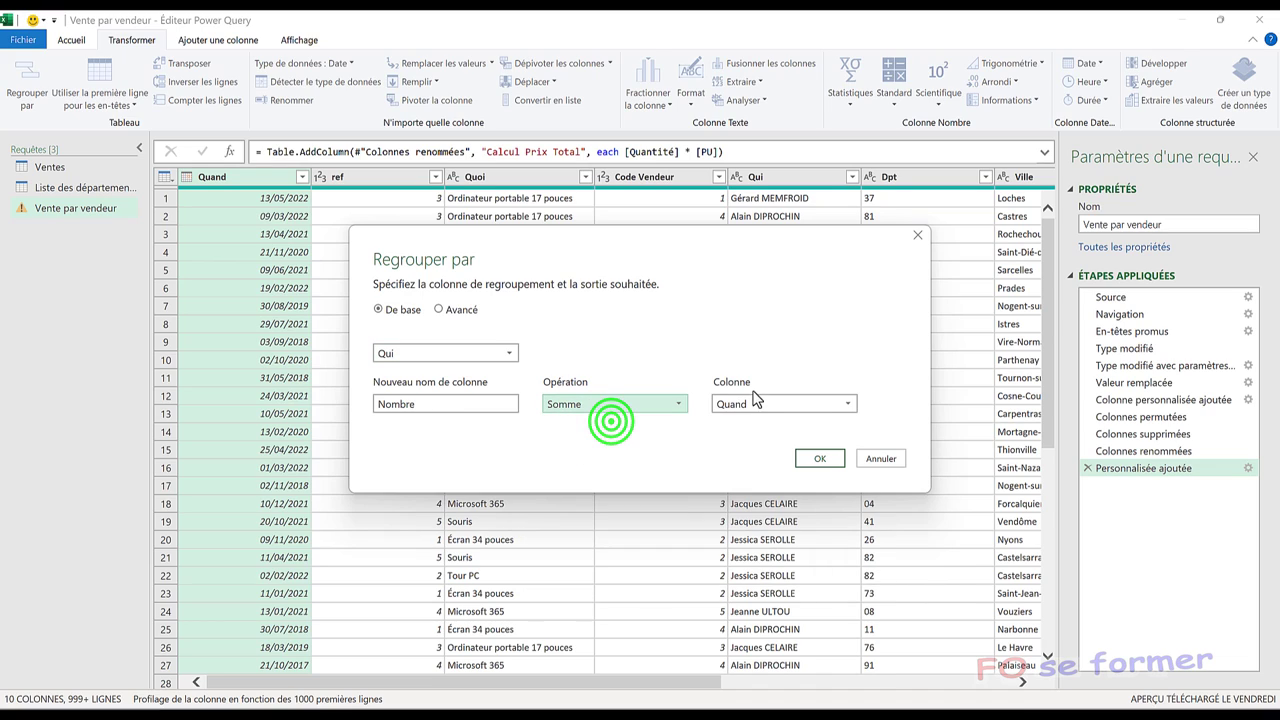
{"action": "left_click", "coordinate": [757, 404]}
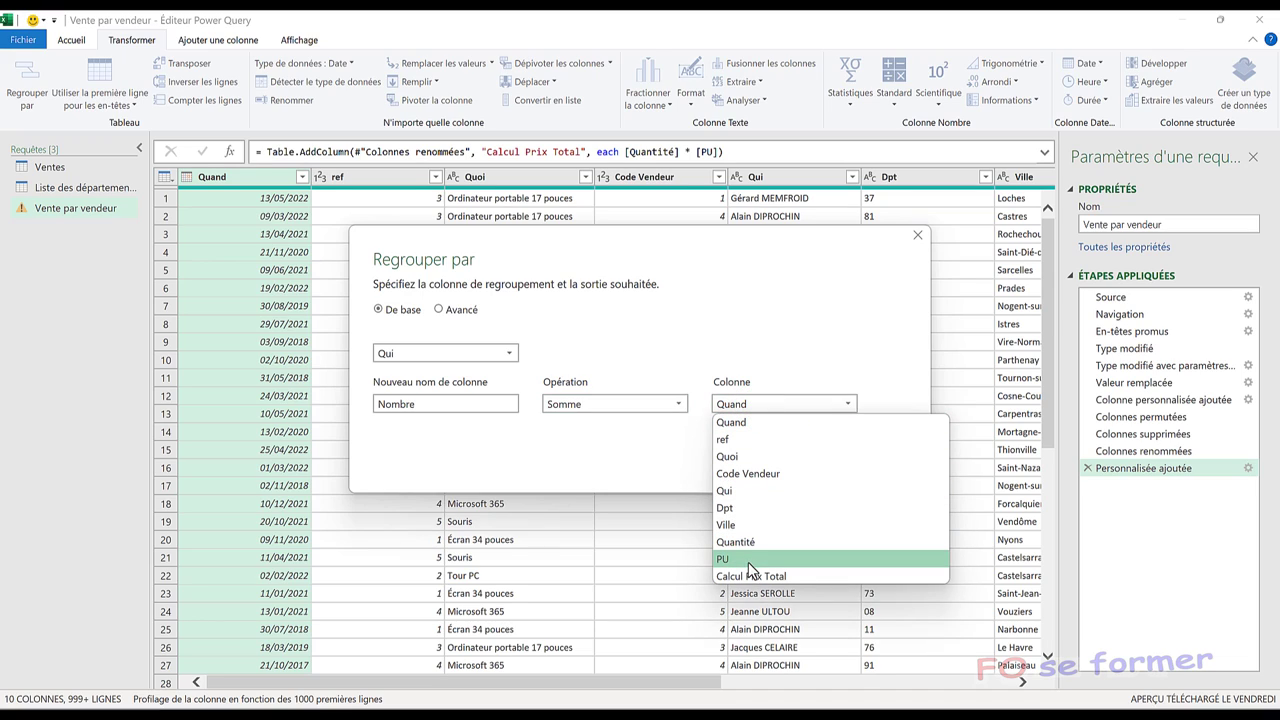
{"action": "left_click", "coordinate": [746, 573]}
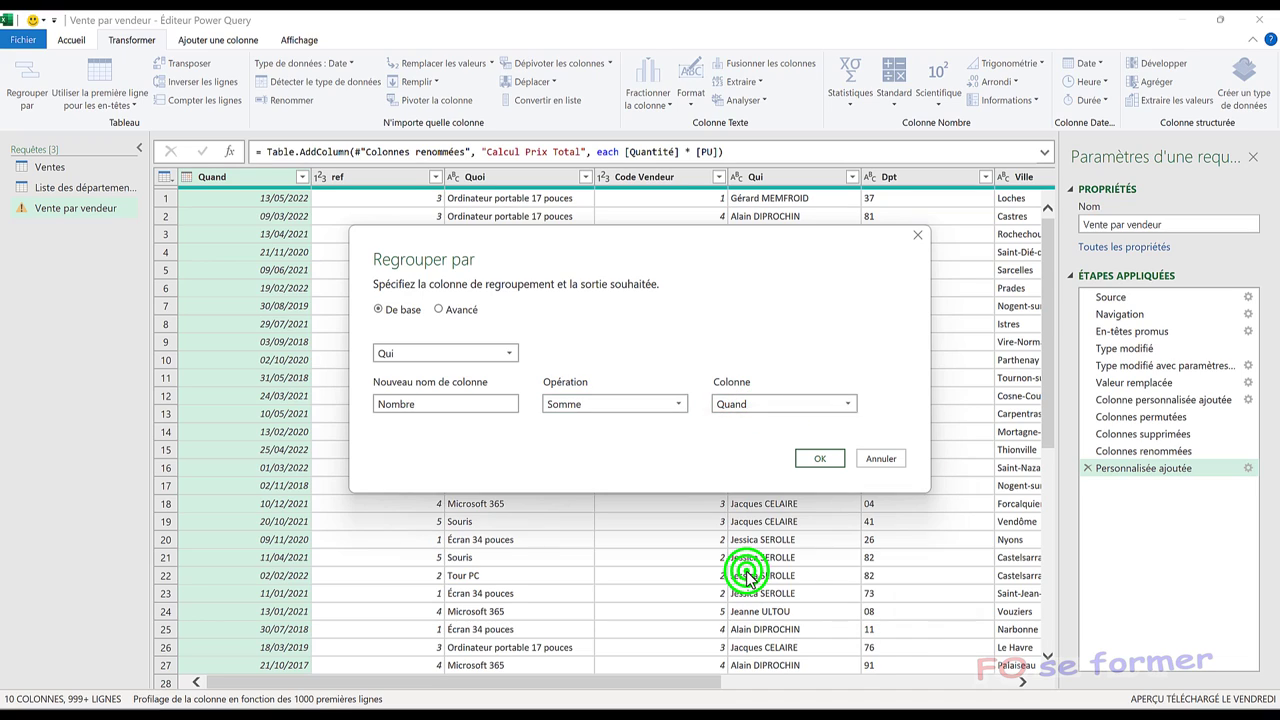
{"action": "double_click", "coordinate": [428, 404]}
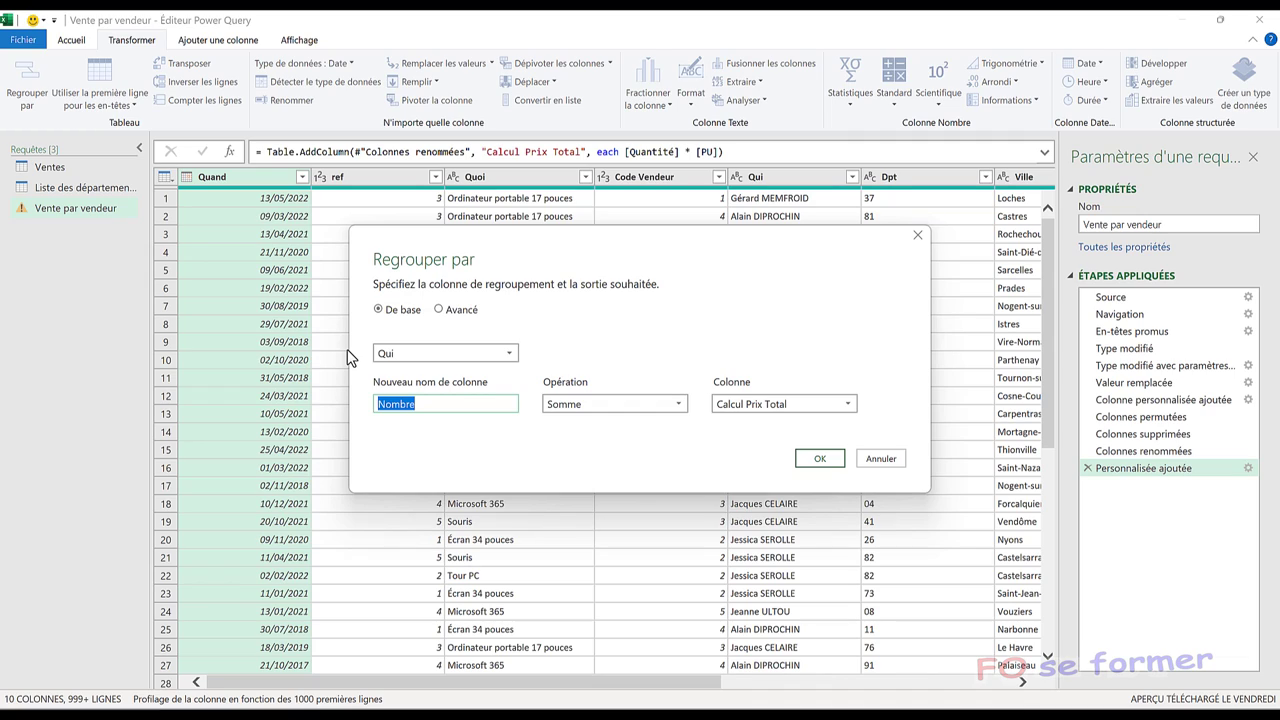
- Name the summed column TCD and apply the grouping by seller
{"action": "type", "text": "T"}
{"action": "type", "text": "CD"}
{"action": "left_click", "coordinate": [438, 310]}
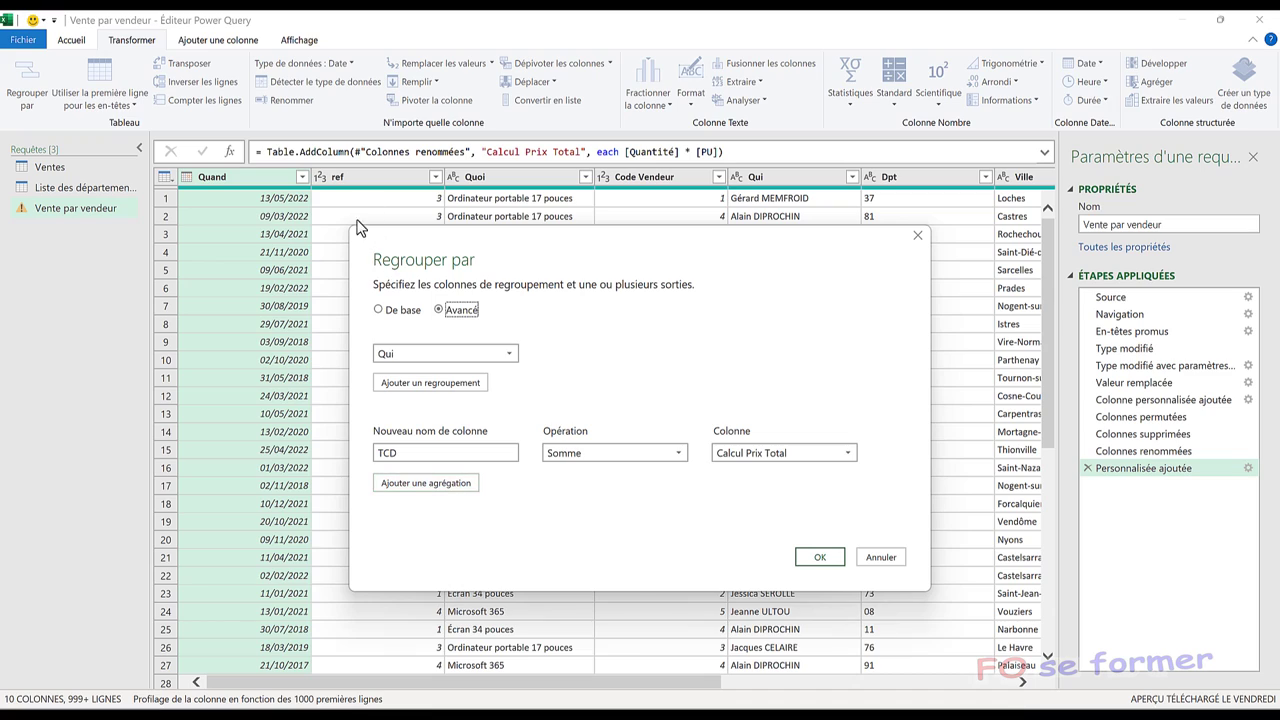
{"action": "left_click", "coordinate": [379, 310]}
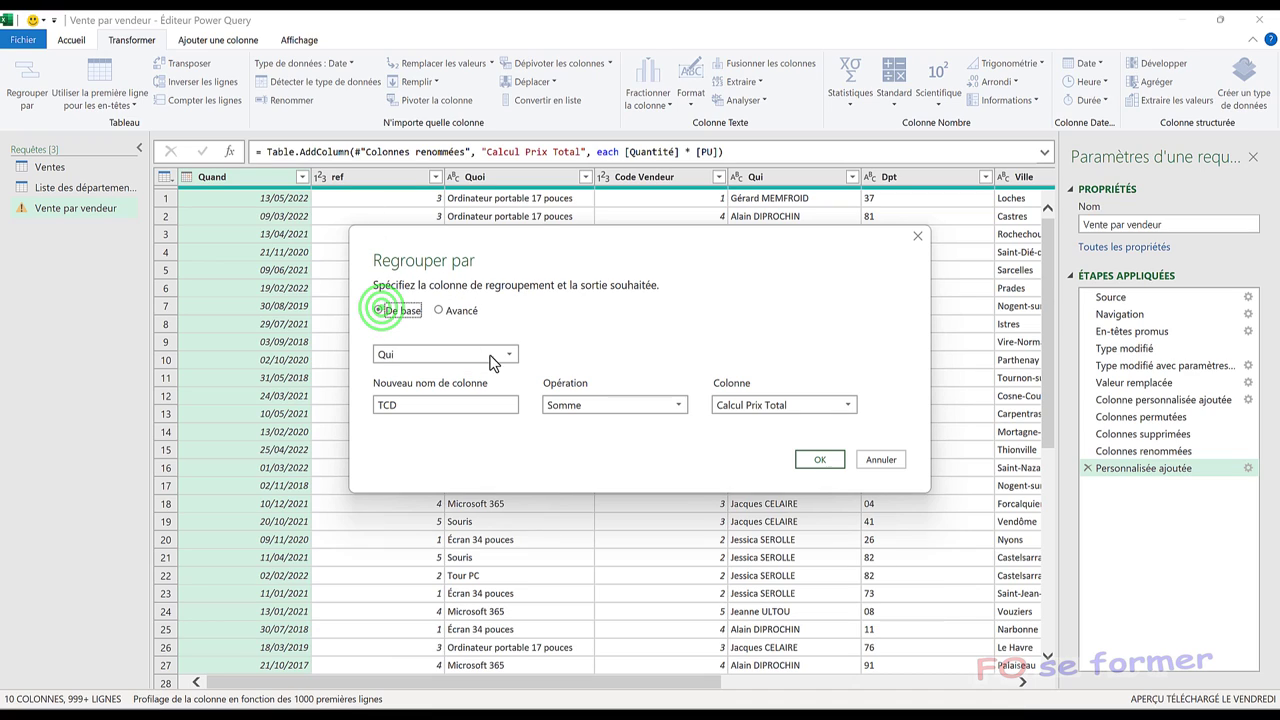
{"action": "left_click", "coordinate": [820, 460]}
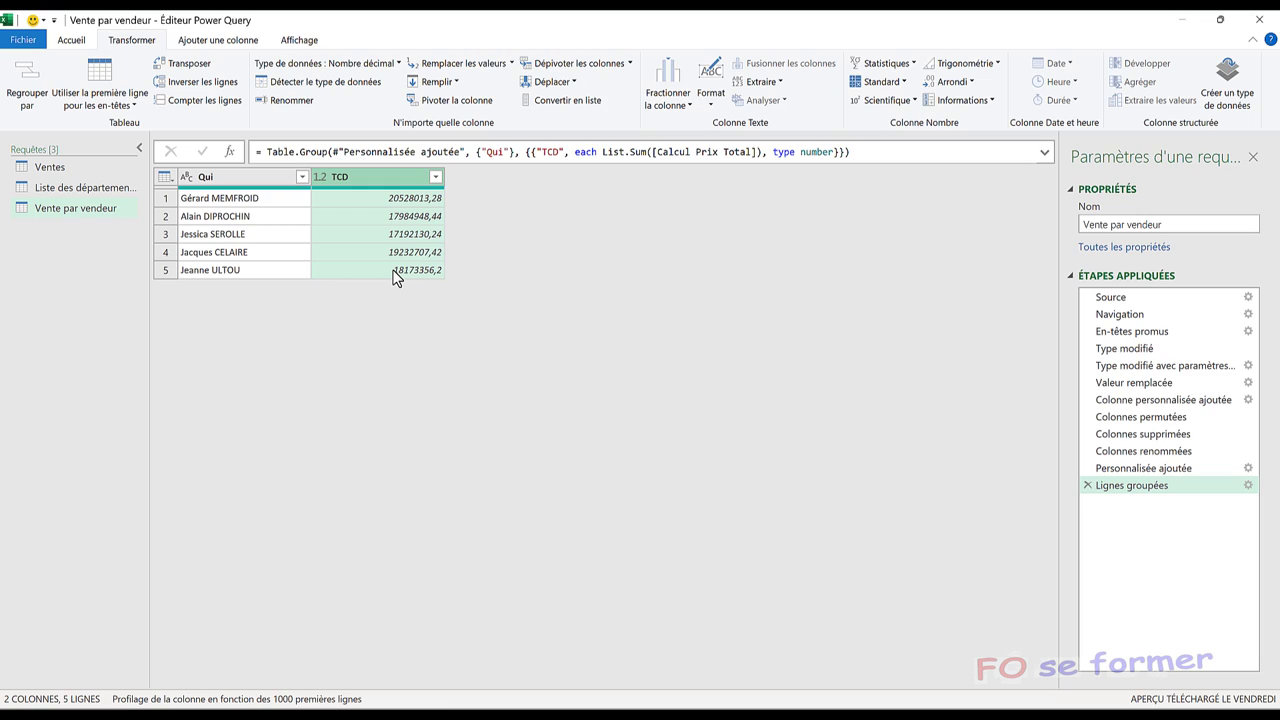
- Close and load the Vente par vendeur query into the workbook as a new sheet
{"action": "left_click", "coordinate": [448, 156]}
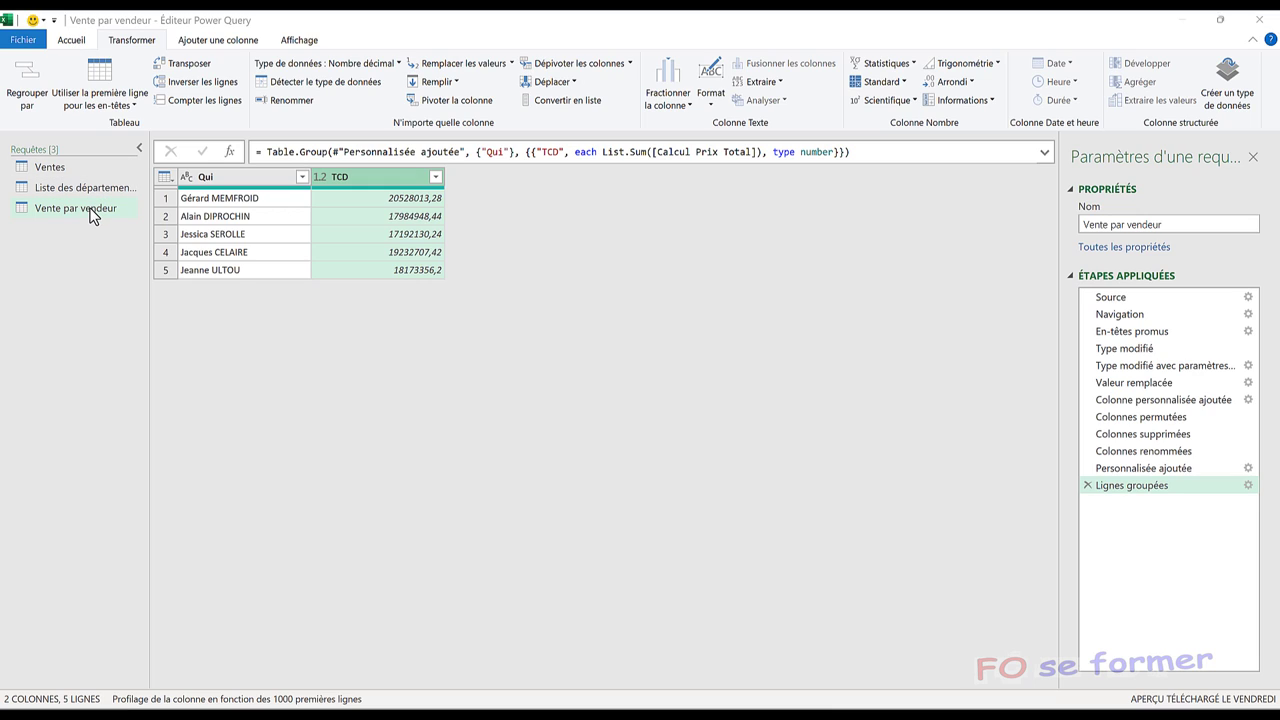
{"action": "left_click", "coordinate": [66, 42]}
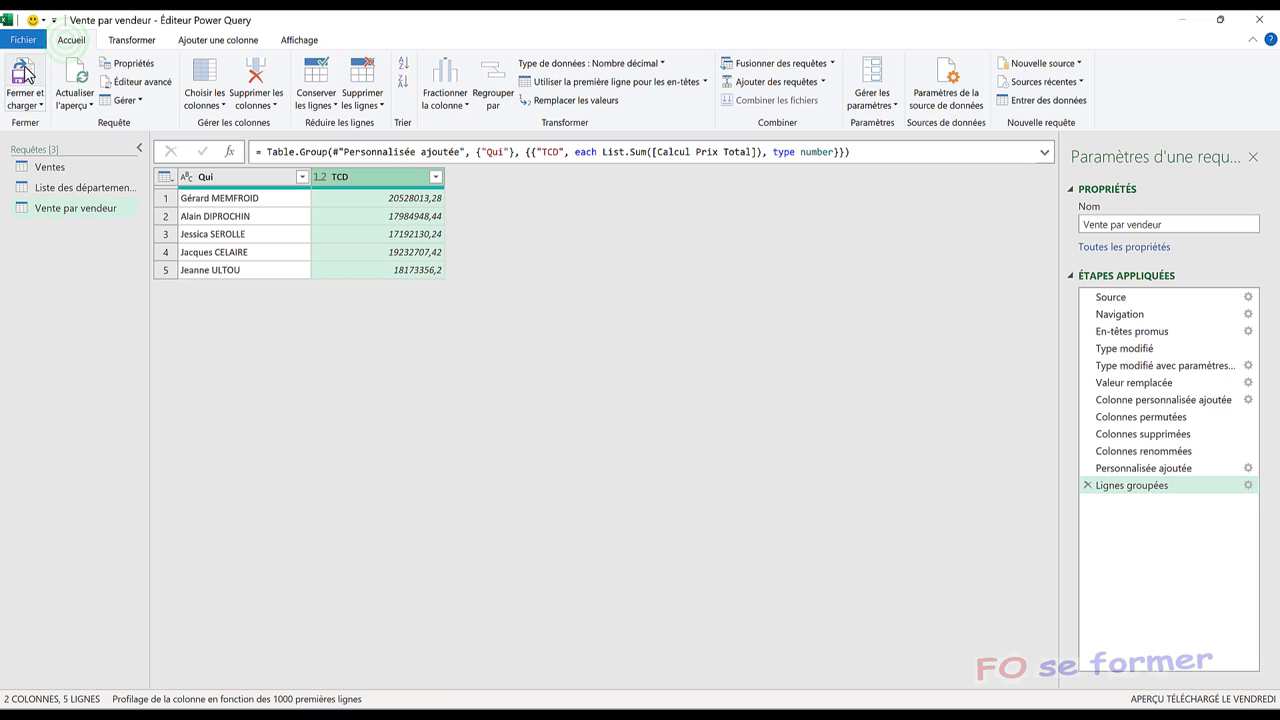
{"action": "left_click", "coordinate": [24, 76]}
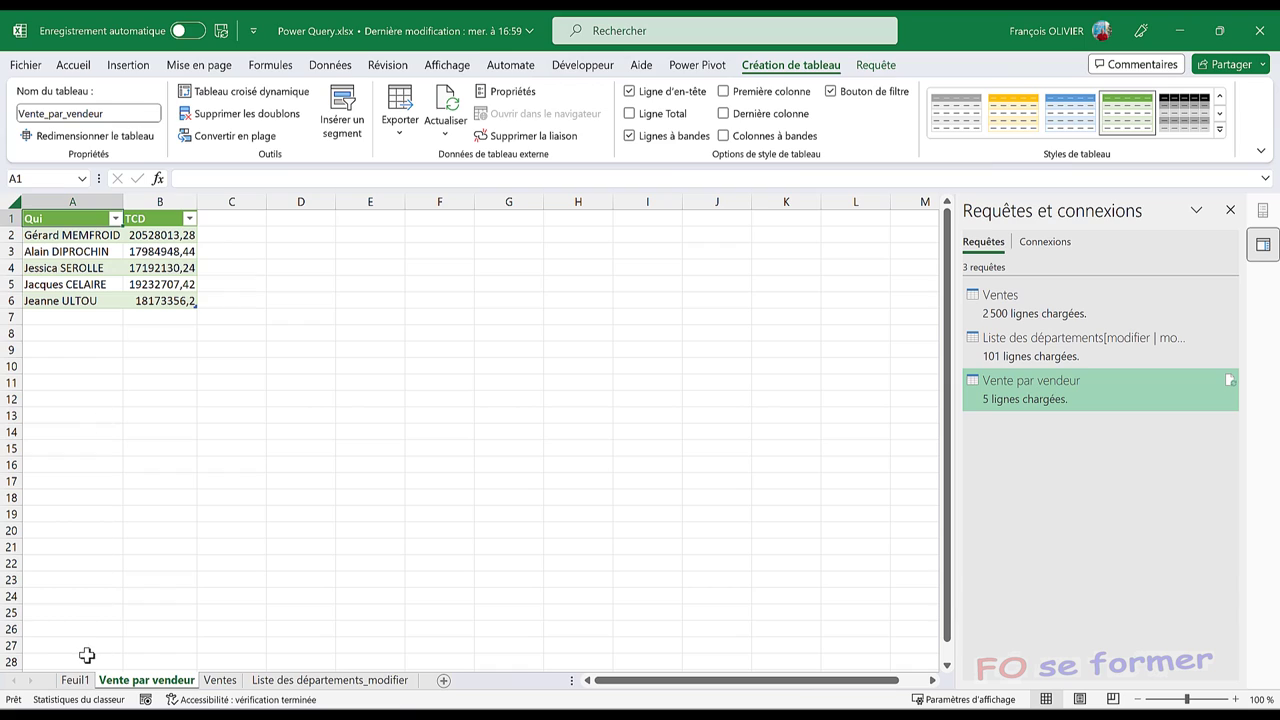
{"action": "left_click", "coordinate": [76, 682]}
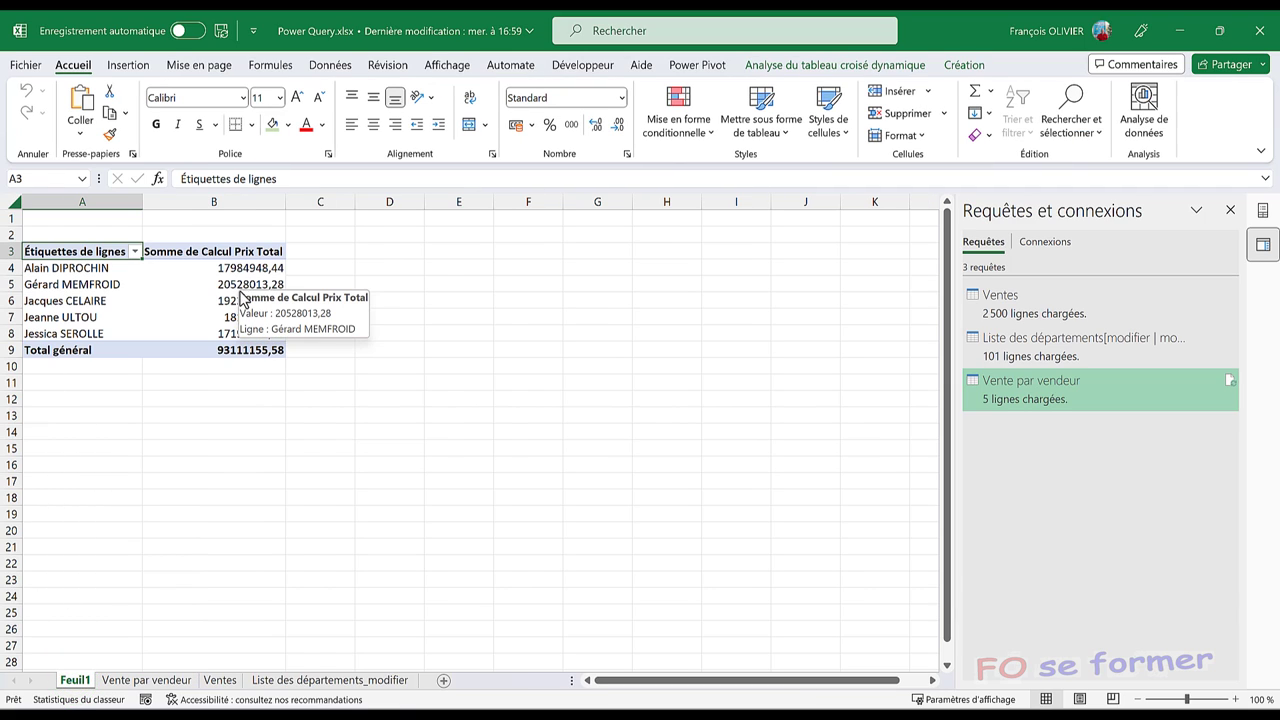
{"action": "left_click", "coordinate": [145, 684]}
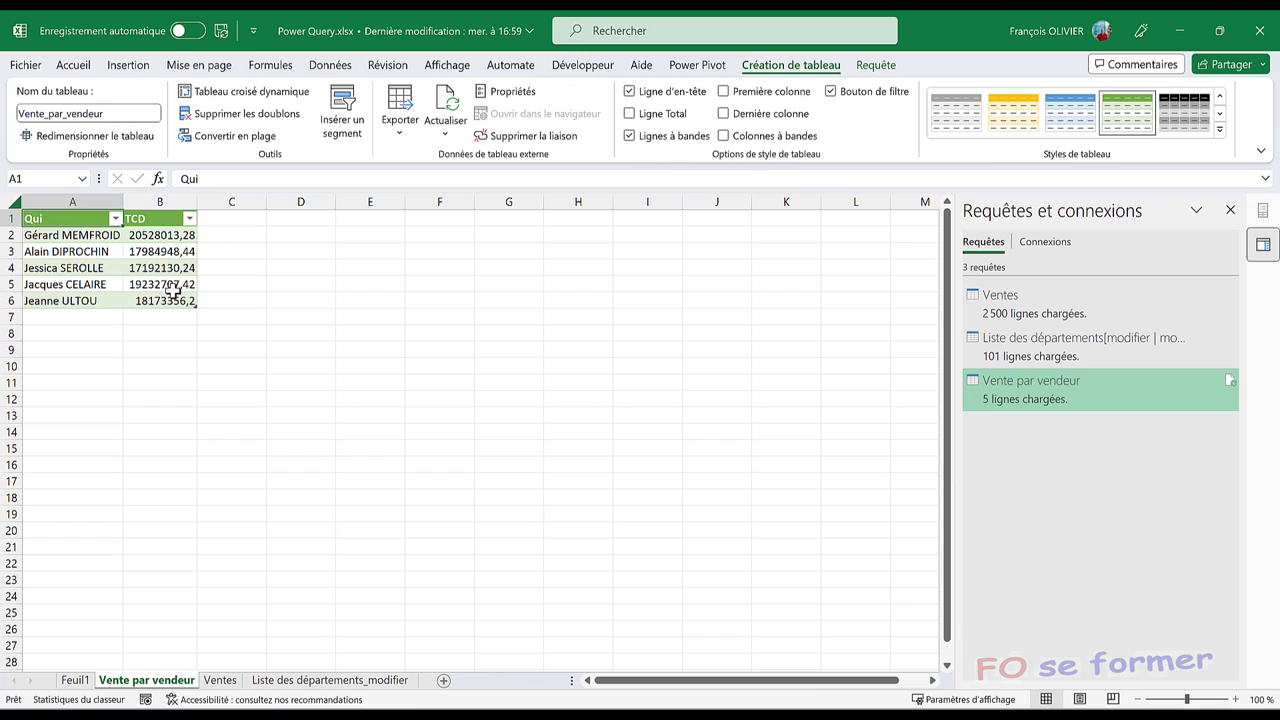
{"action": "left_click", "coordinate": [156, 288]}
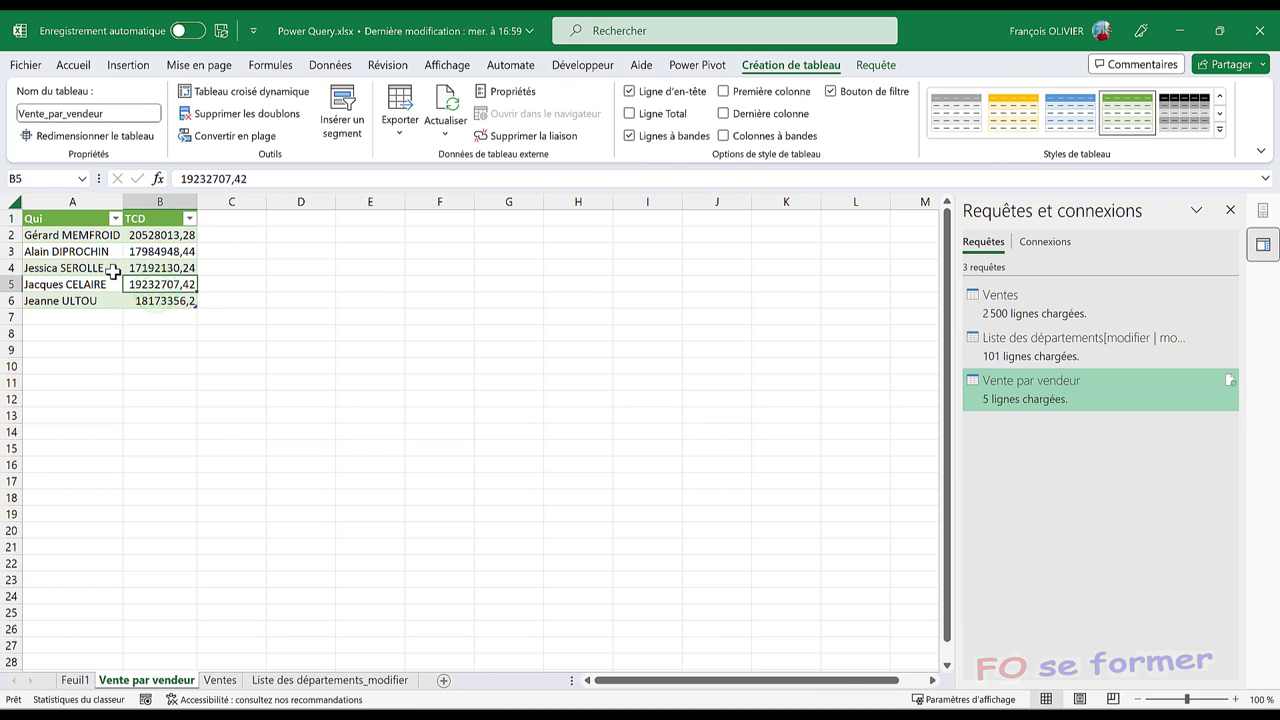